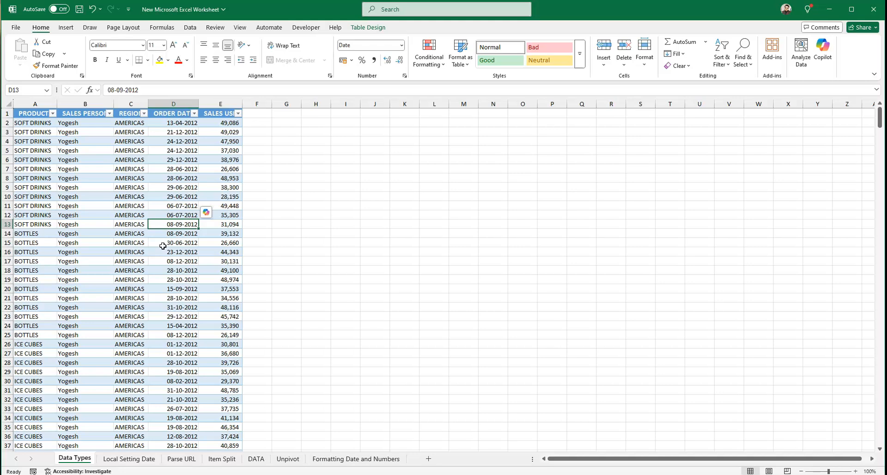
Enter the note "ETL" in cell J10 beside the table and clear it again.
click(190, 27)
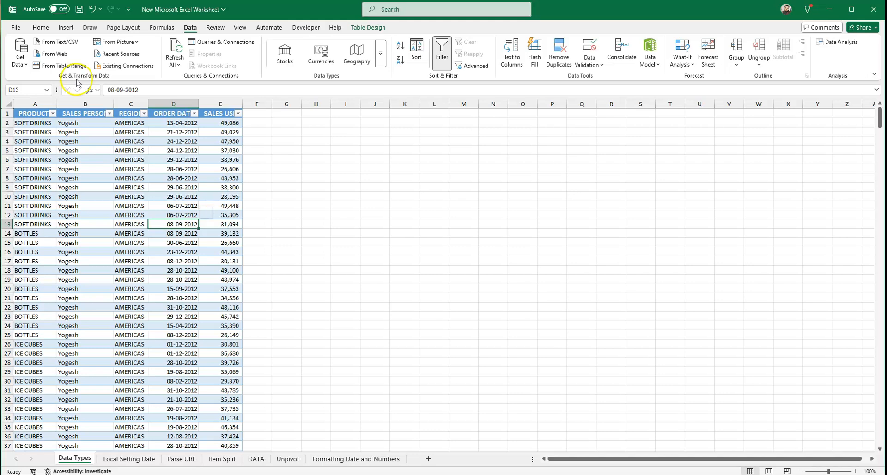
click(380, 196)
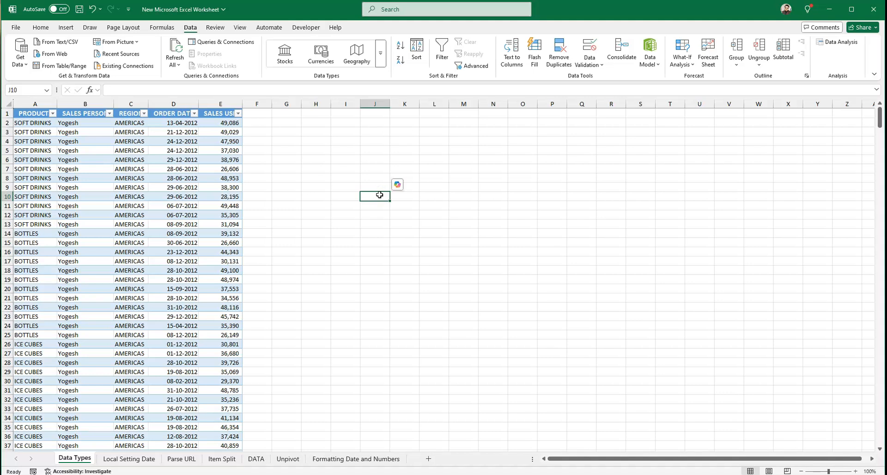
text(ETL)
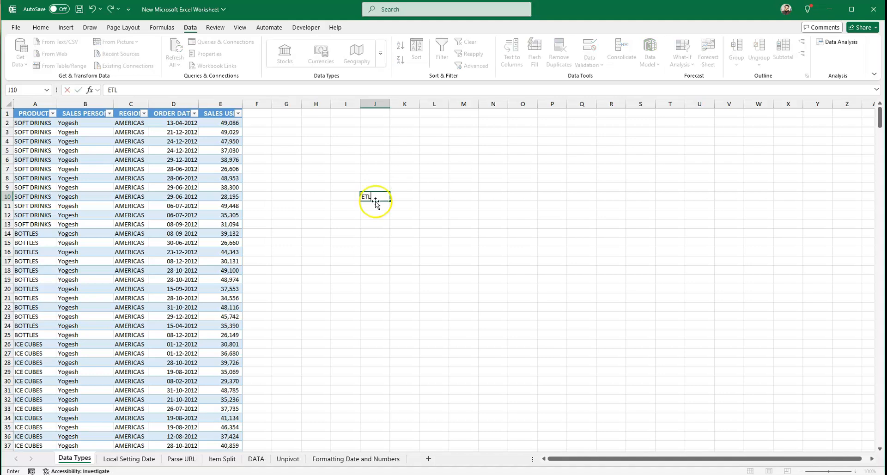
key(Return)
click(374, 197)
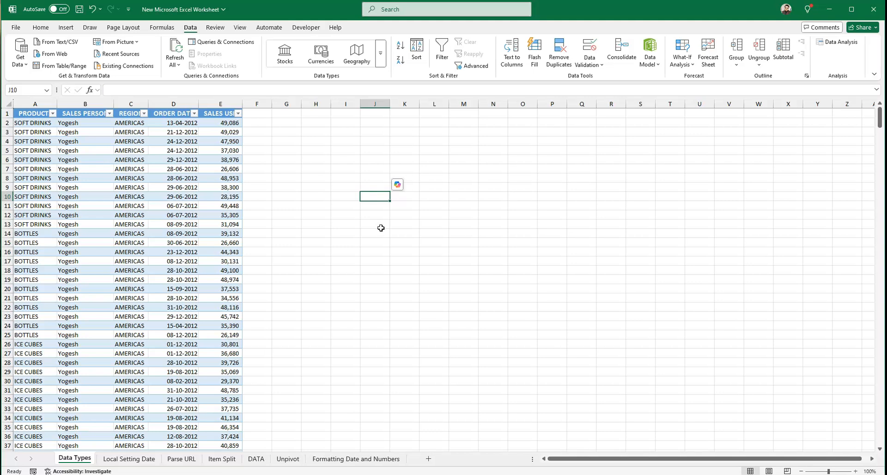
Load the sales table on the Data Types sheet into the Power Query Editor.
click(233, 217)
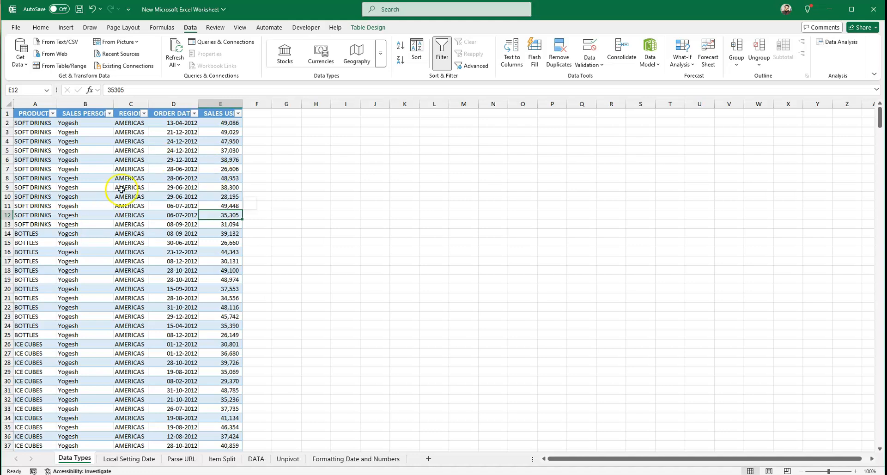
click(77, 185)
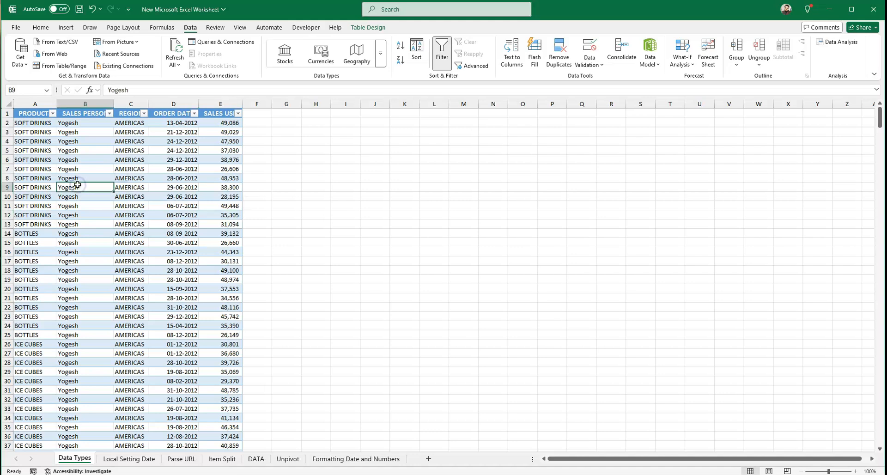
click(118, 186)
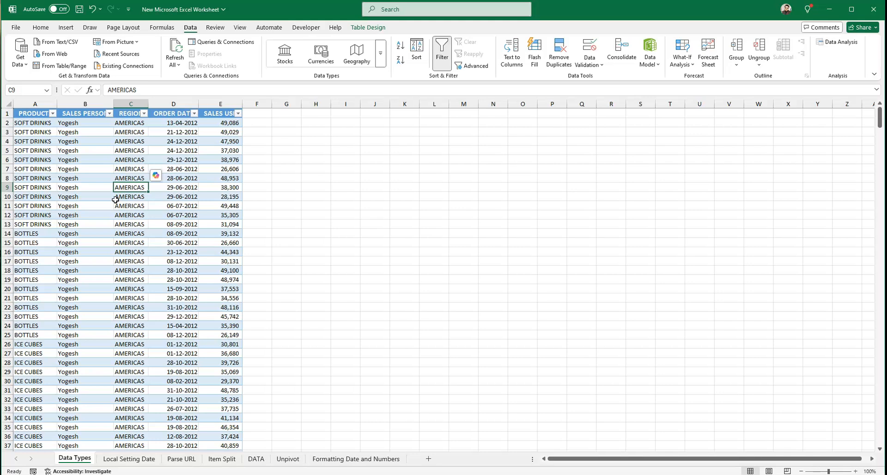
click(73, 67)
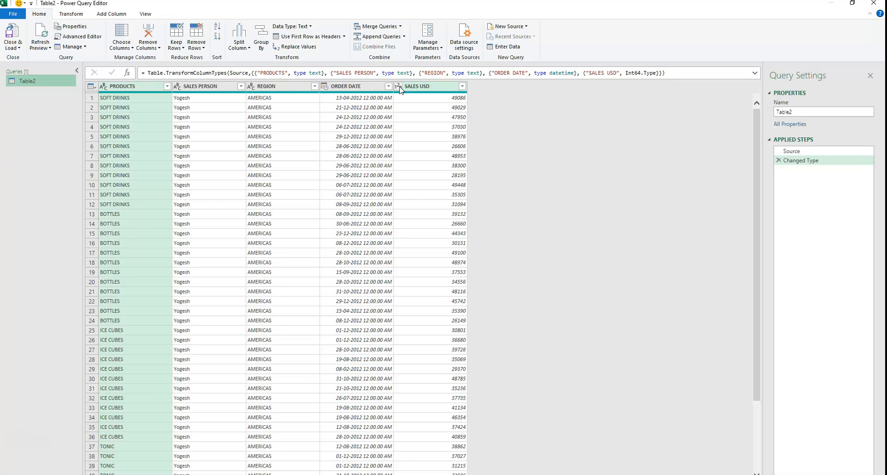
Change the ORDER DATE column's type to Date, replacing the current conversion, and view the query code in the Advanced Editor without editing it.
click(325, 88)
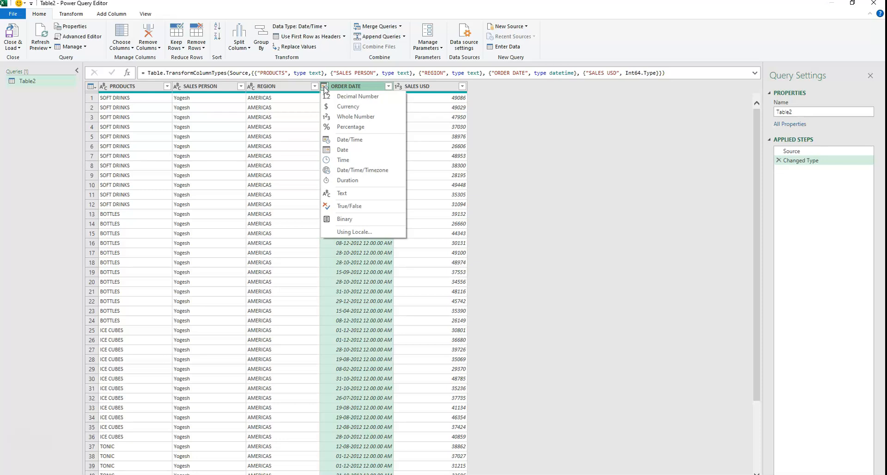
click(348, 150)
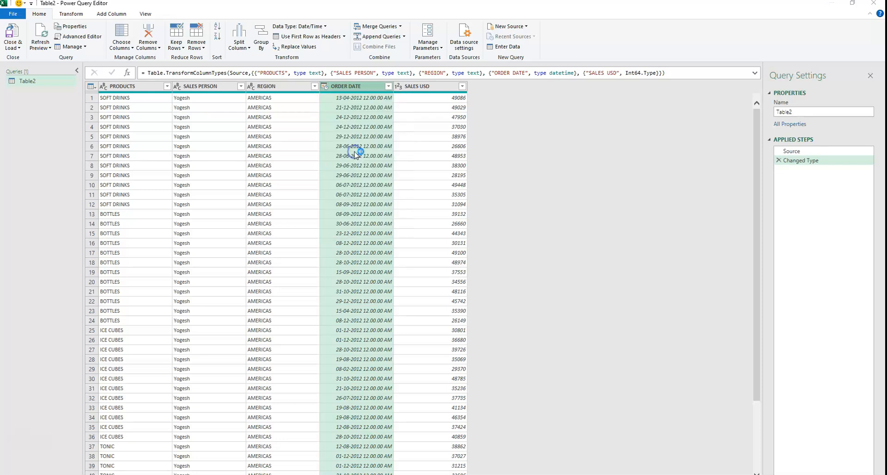
click(435, 274)
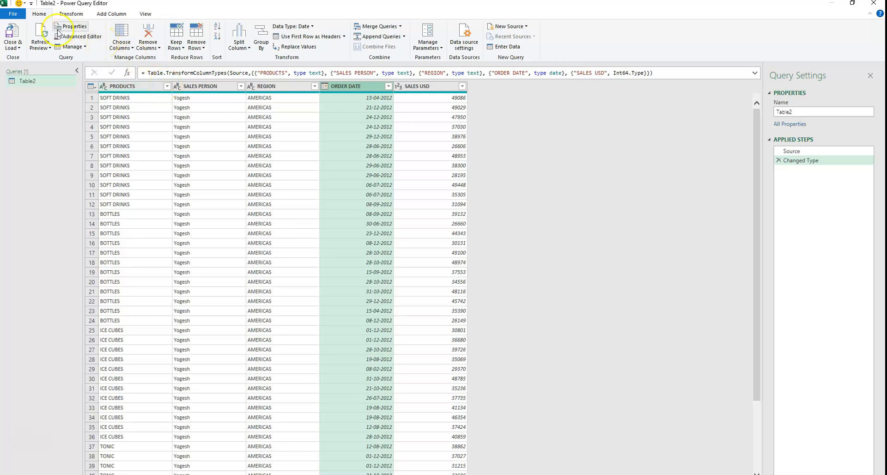
click(76, 39)
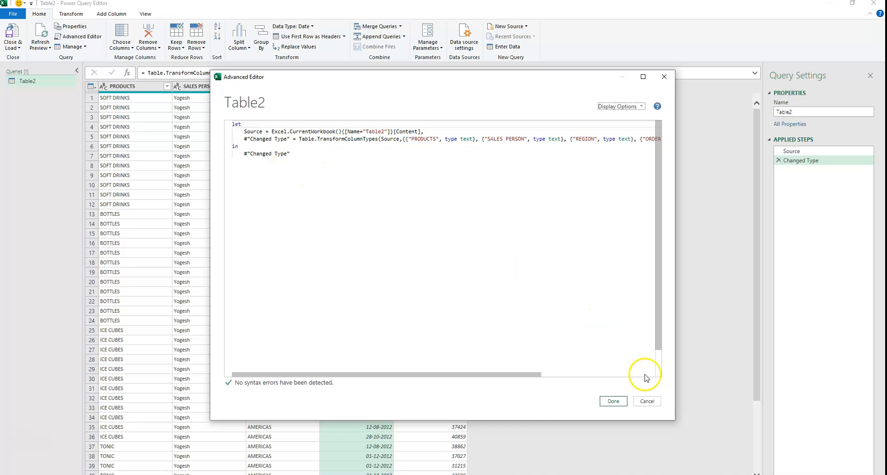
click(647, 401)
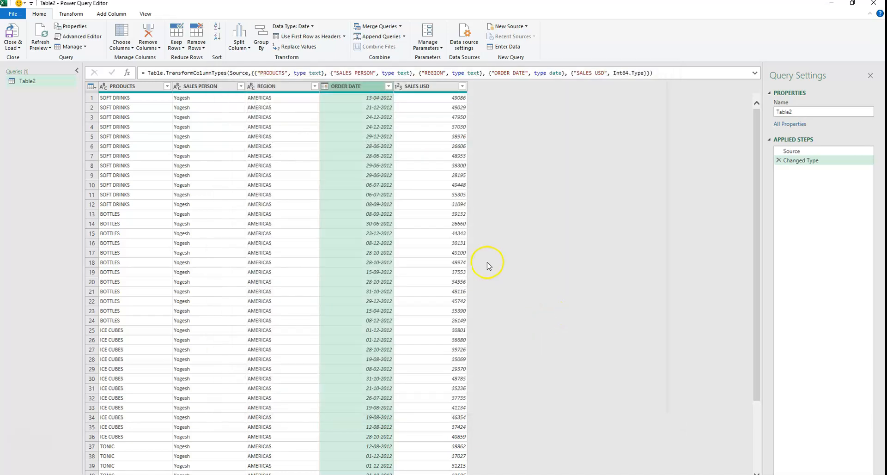
Move the SALES PERSON column between ORDER DATE and SALES USD, and rename it SALES REPRESENTATIVE.
click(205, 87)
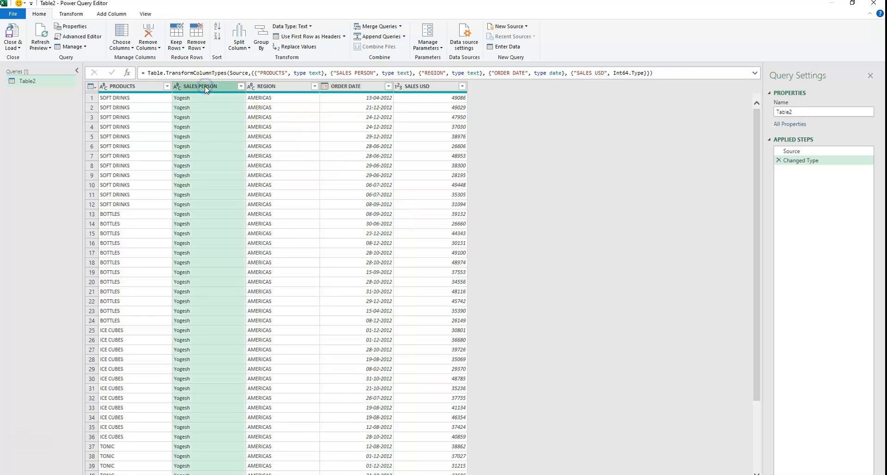
drag(206, 89, 420, 87)
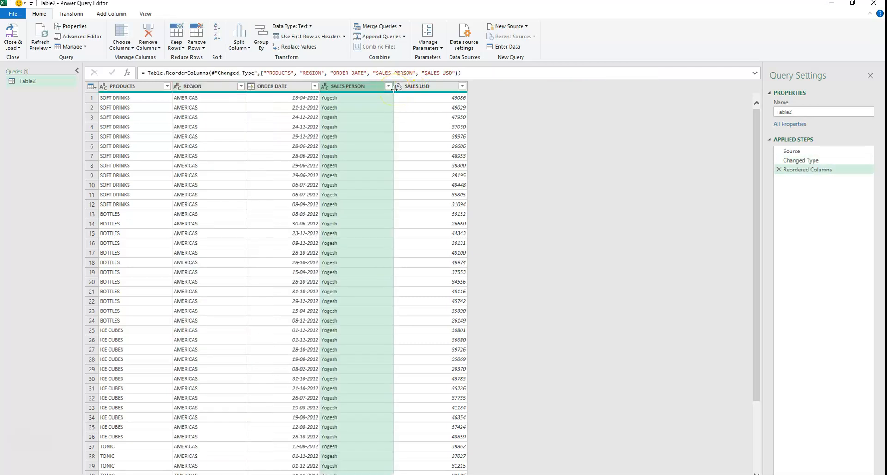
double_click(370, 86)
text(S)
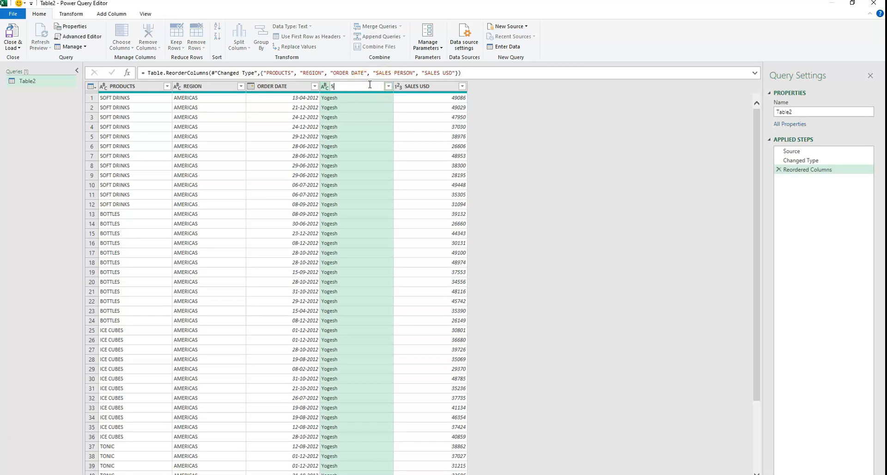
text(ALES REPRESENTATIVE)
key(Return)
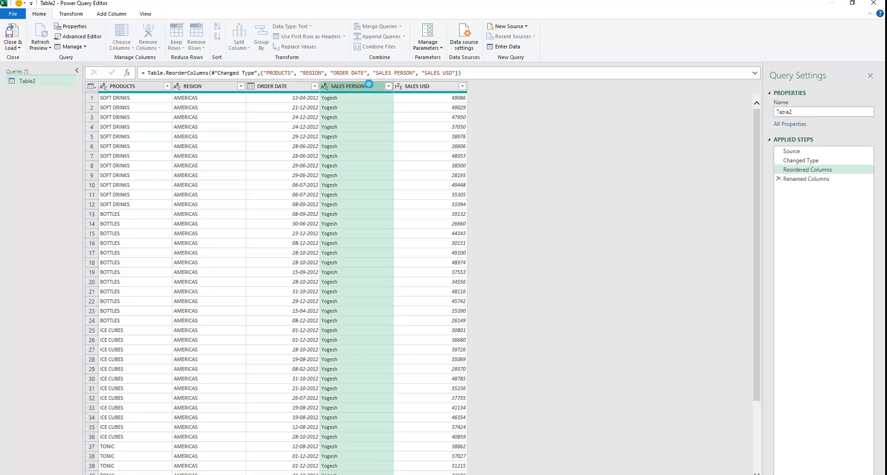
click(370, 118)
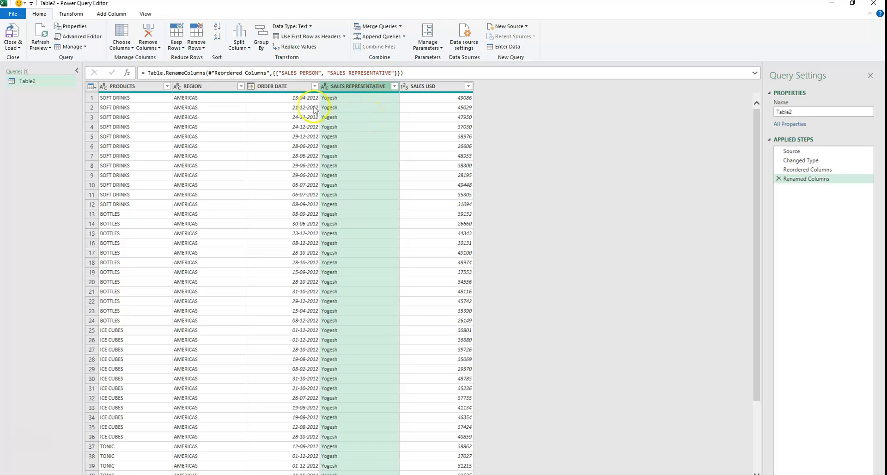
Remove the REGION column from the query.
click(213, 86)
right_click(213, 86)
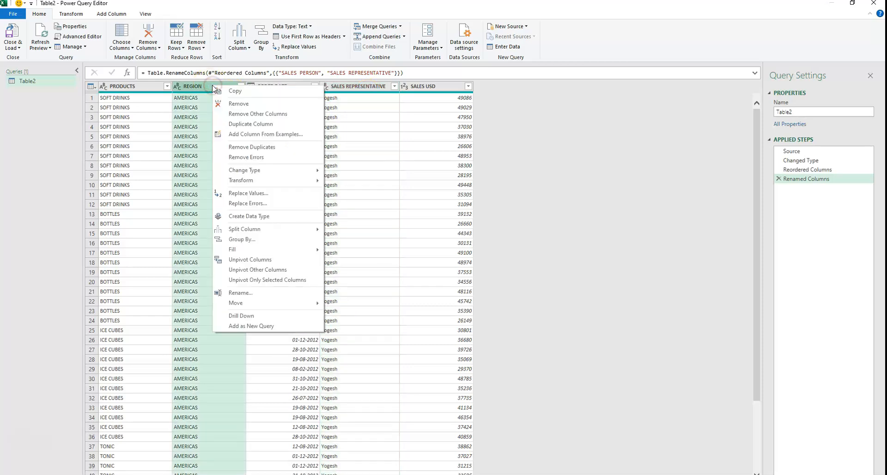
click(233, 103)
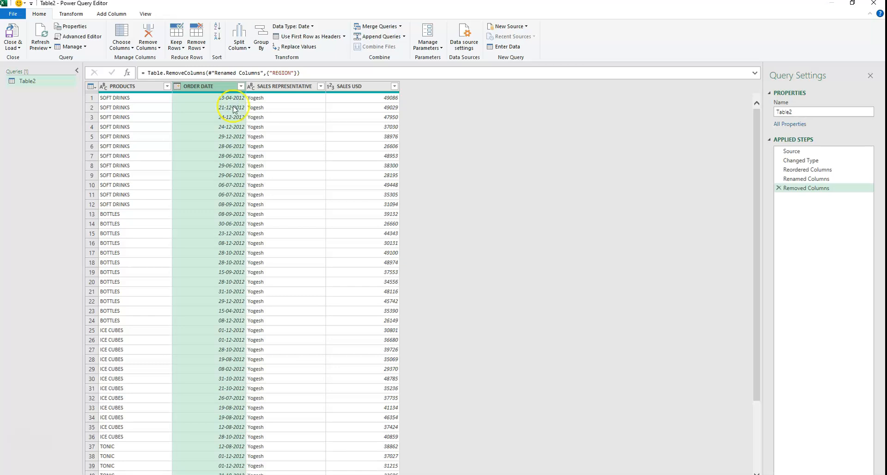
Duplicate the PRODUCTS column in the query.
click(157, 90)
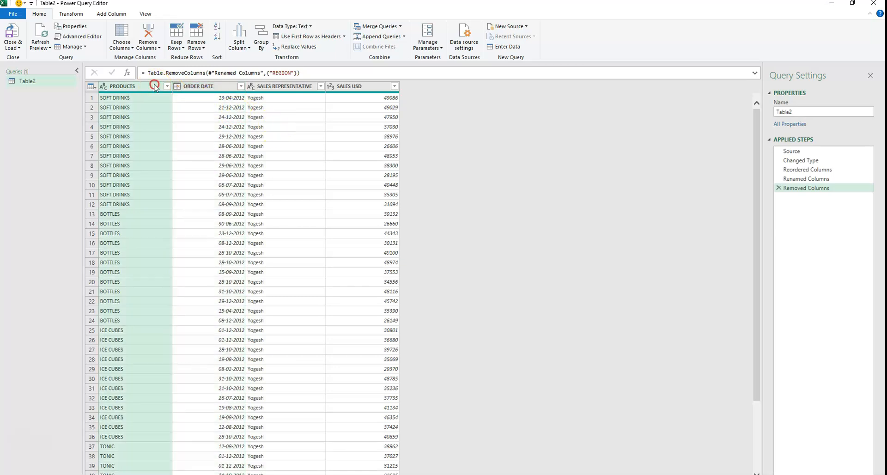
right_click(156, 89)
click(181, 124)
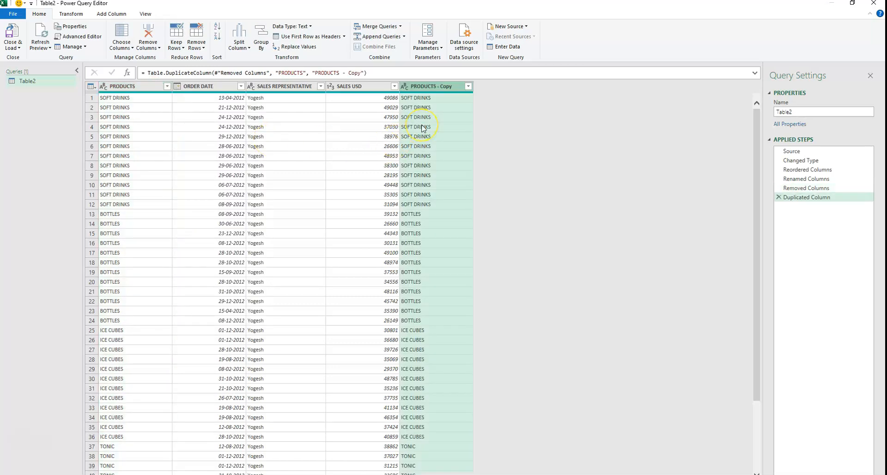
Close the query editor with Close & Load To, and cancel the Import Data options without loading a table.
click(342, 118)
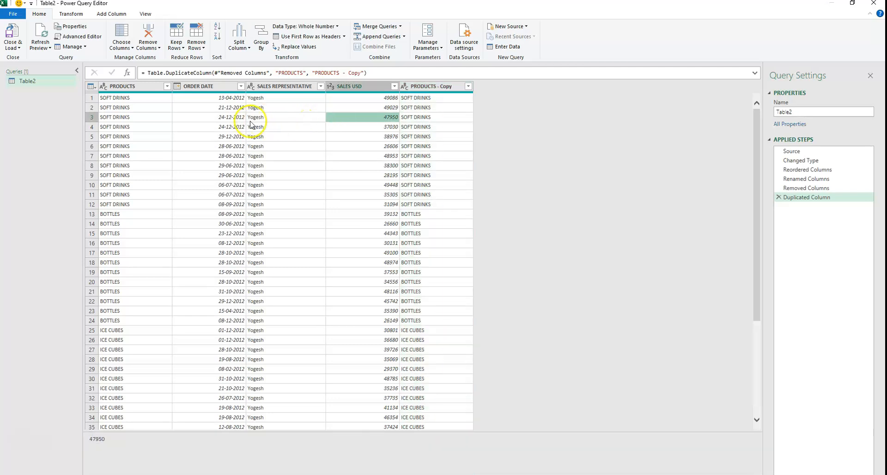
click(13, 47)
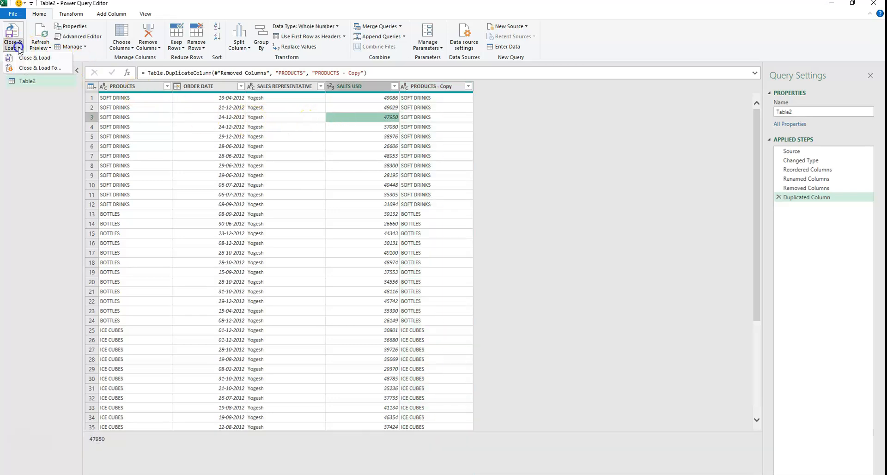
click(31, 69)
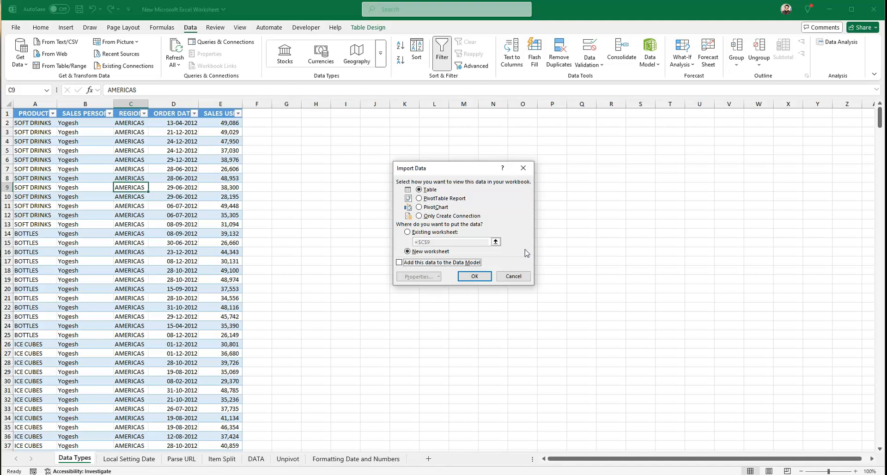
click(514, 276)
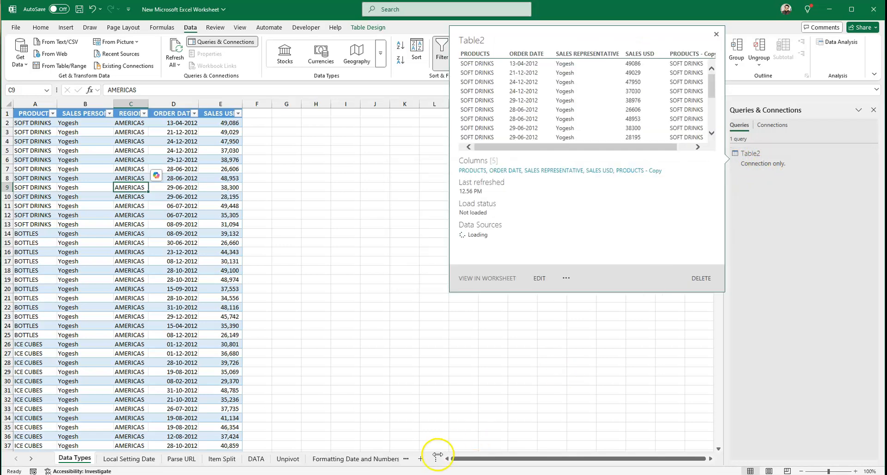
Switch to the Local Setting Date worksheet and examine its log table, including the Date column and the extra heading rows 2 to 5.
click(133, 459)
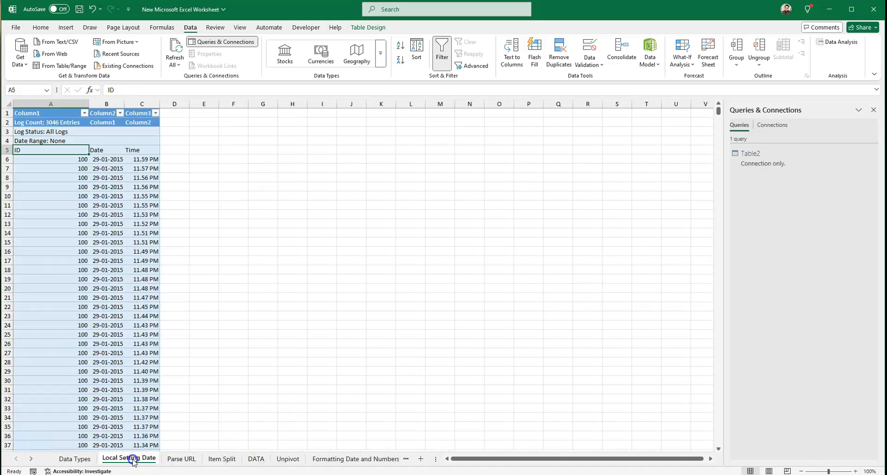
click(226, 272)
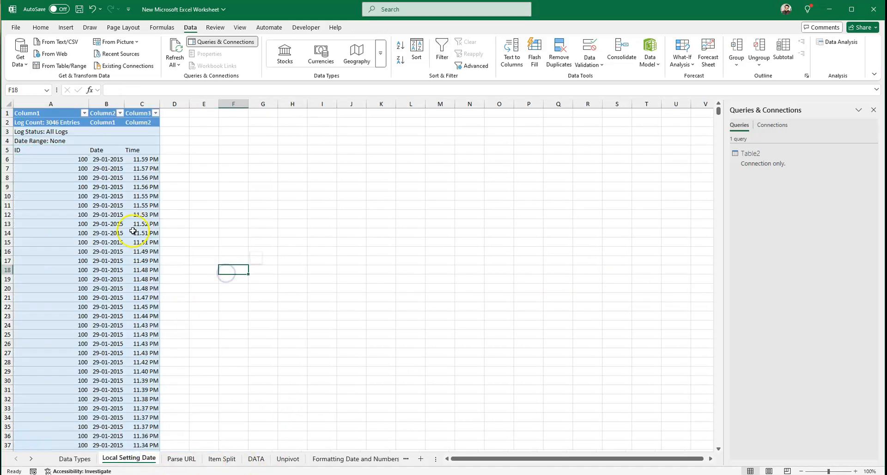
click(125, 215)
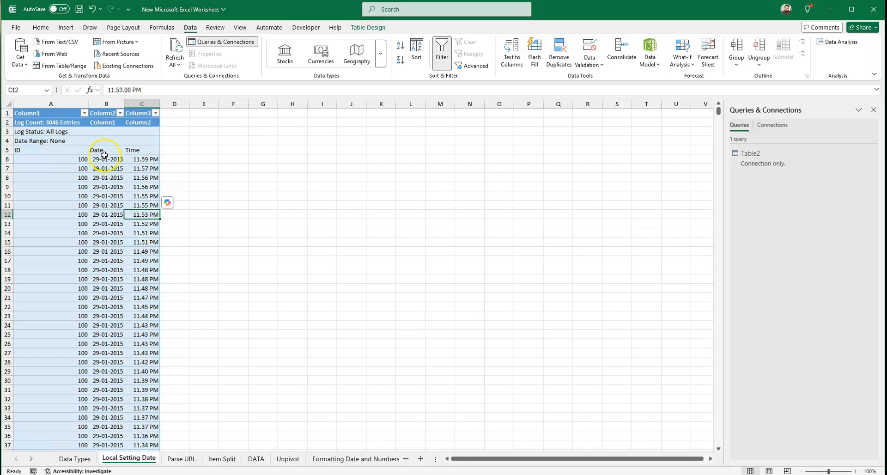
drag(104, 159, 104, 287)
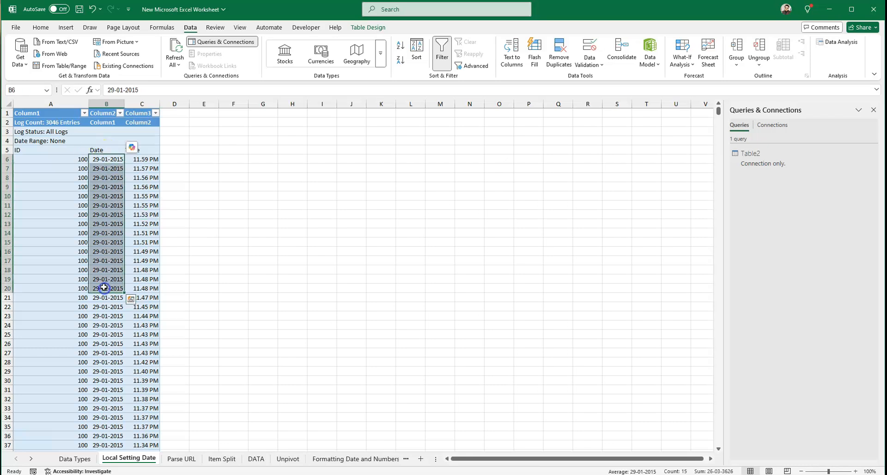
click(65, 232)
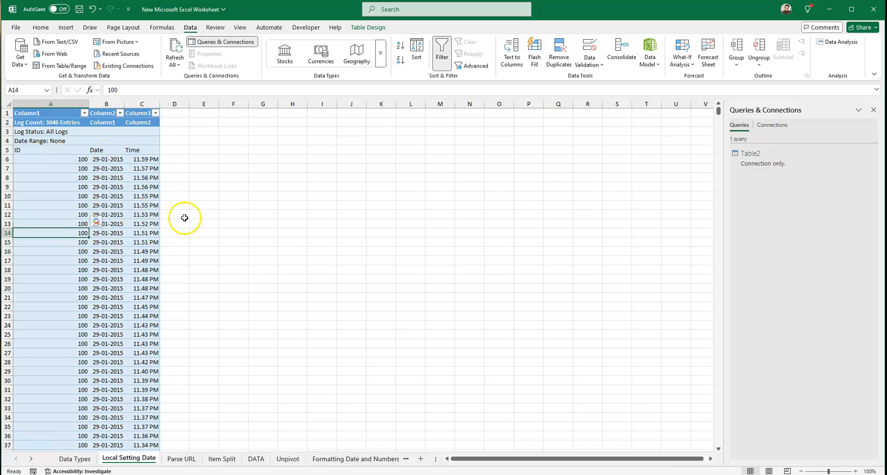
click(120, 204)
key(ctrl+a)
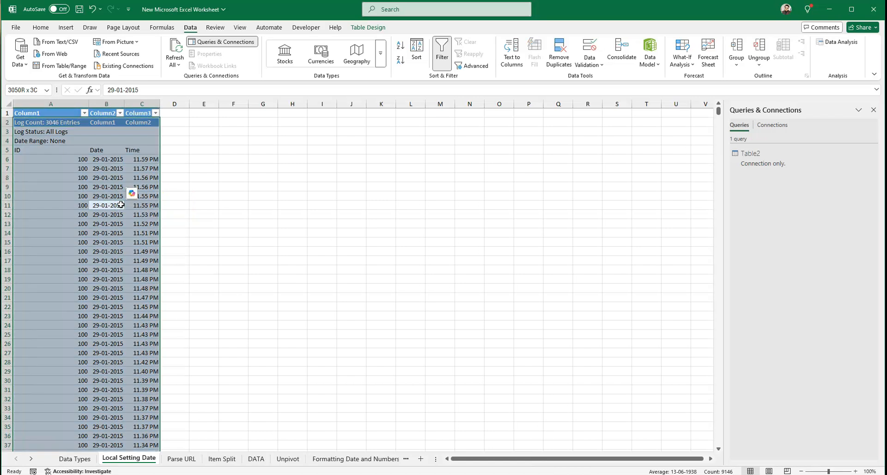
click(65, 27)
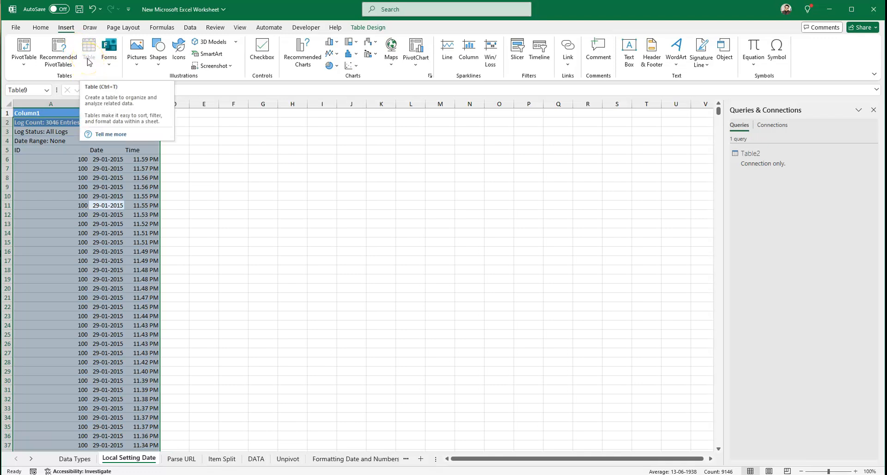
click(110, 195)
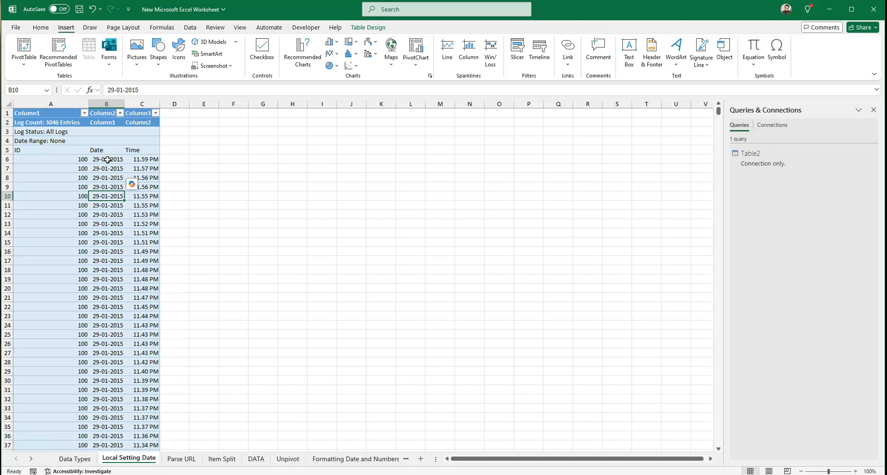
drag(86, 123, 86, 150)
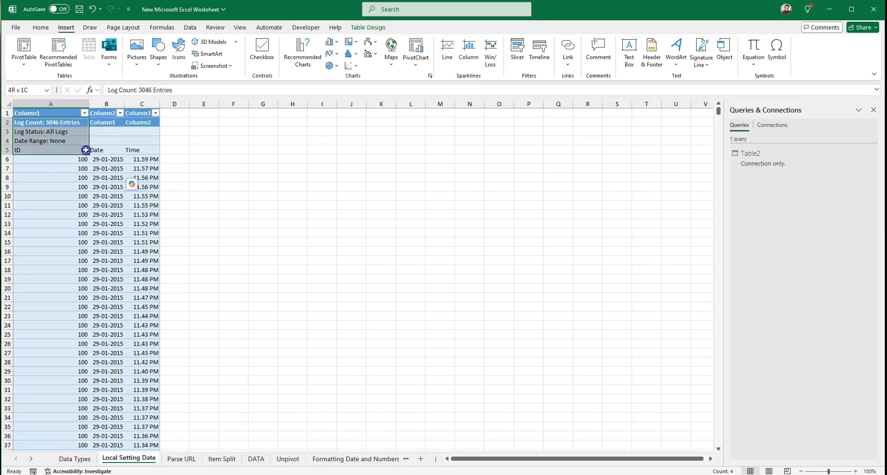
Load the log table from the Local Setting Date worksheet into the Power Query editor.
click(111, 151)
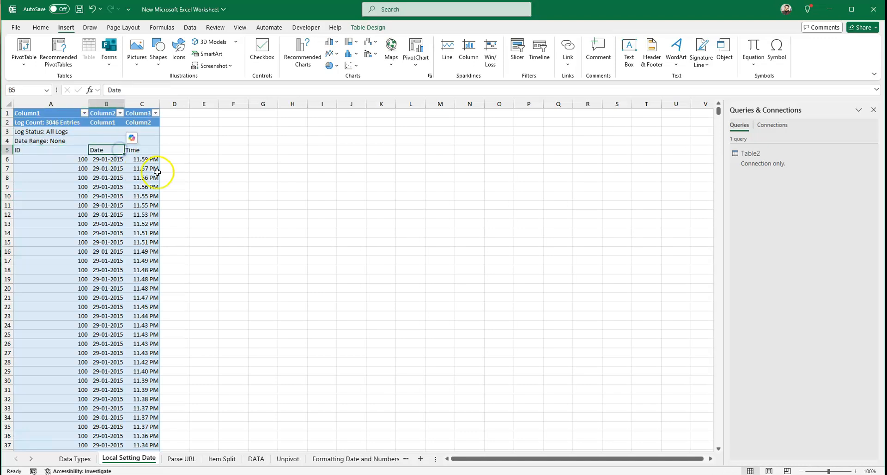
click(157, 172)
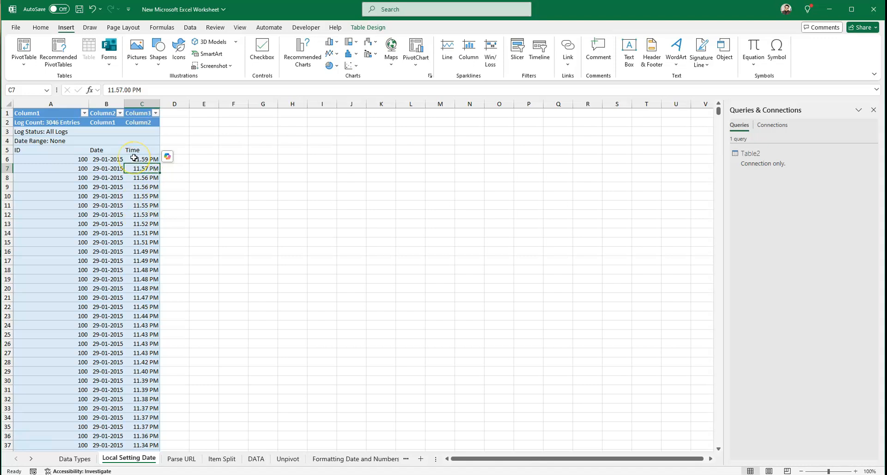
click(184, 28)
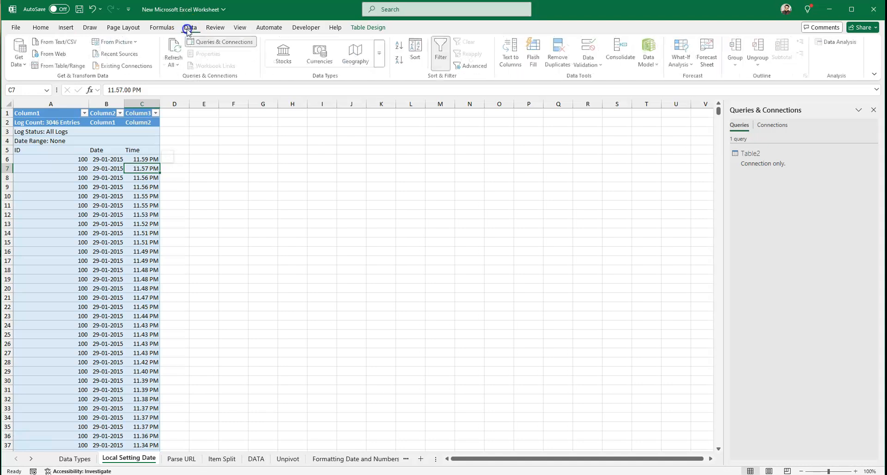
click(63, 67)
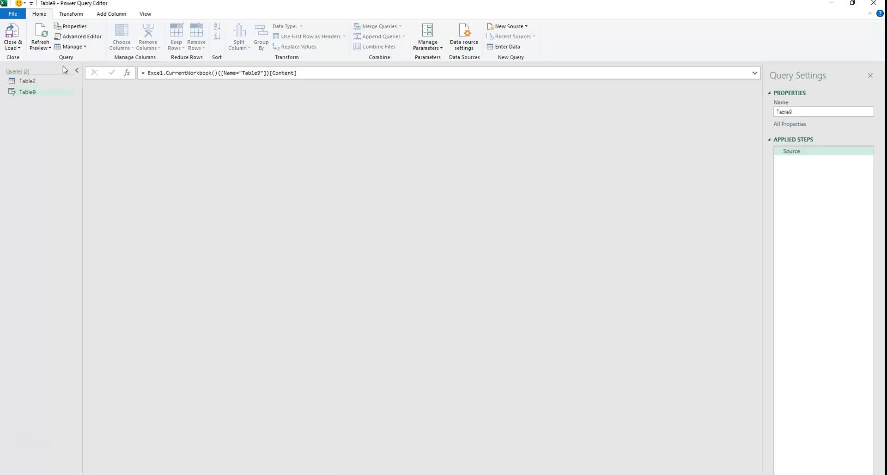
Remove the top 3 rows of the log query and use the first remaining row as headers.
click(140, 102)
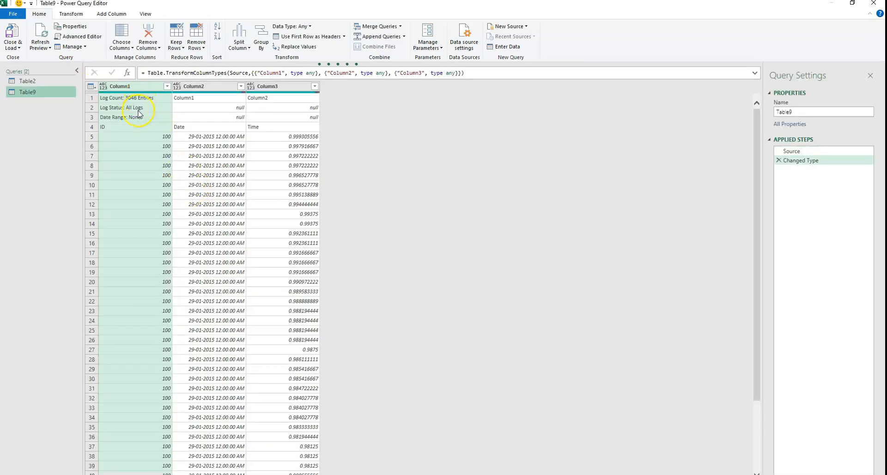
click(200, 48)
click(217, 58)
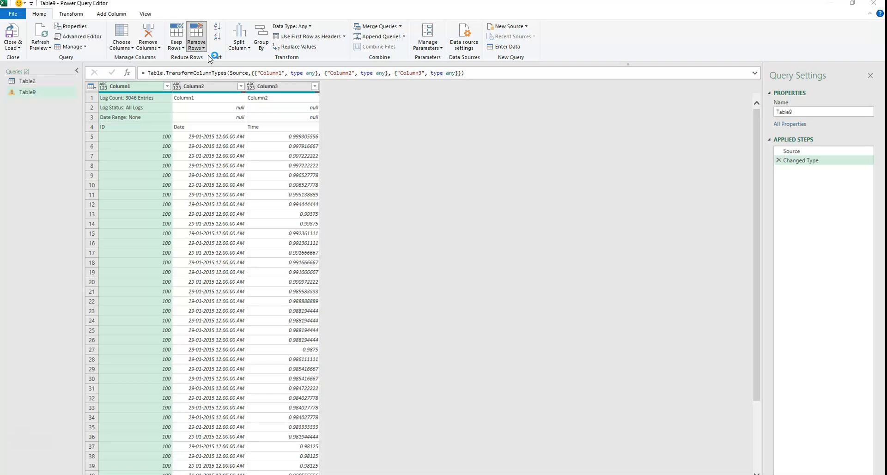
text(3)
click(538, 279)
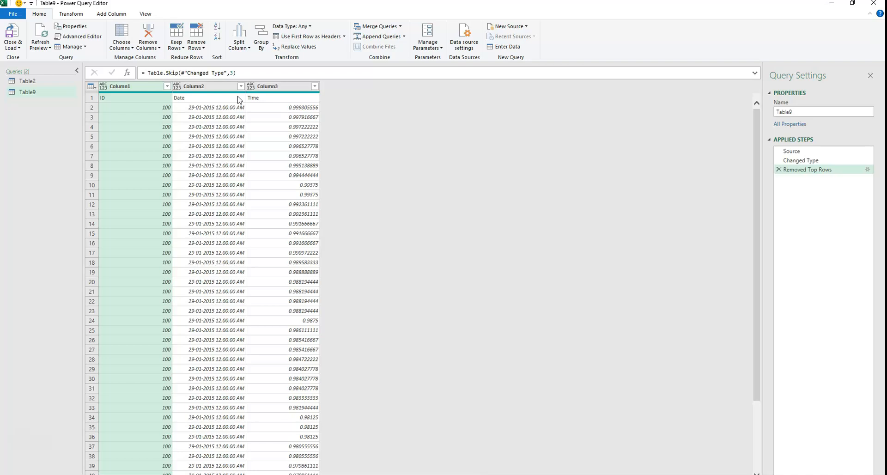
click(313, 39)
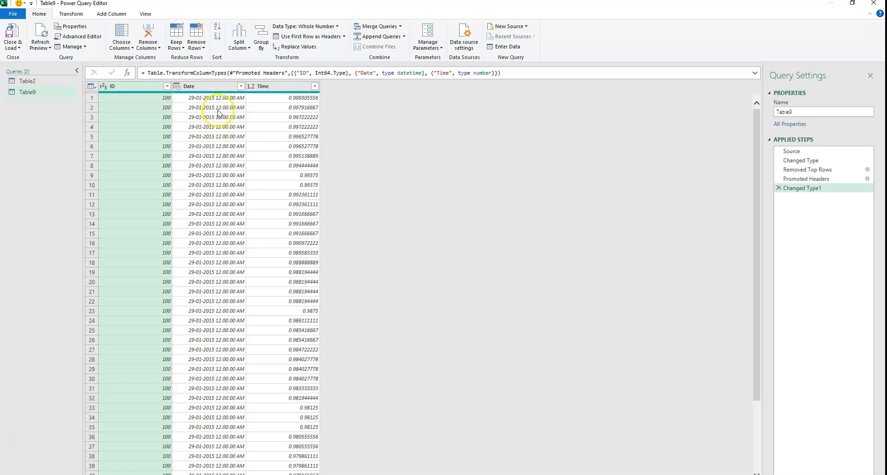
Change the Time column's data type to Time, replacing the current type conversion.
click(267, 87)
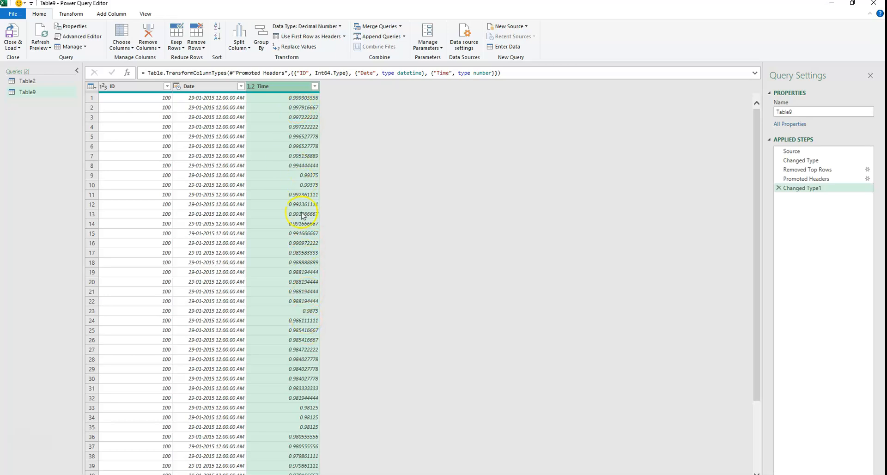
click(258, 117)
click(251, 86)
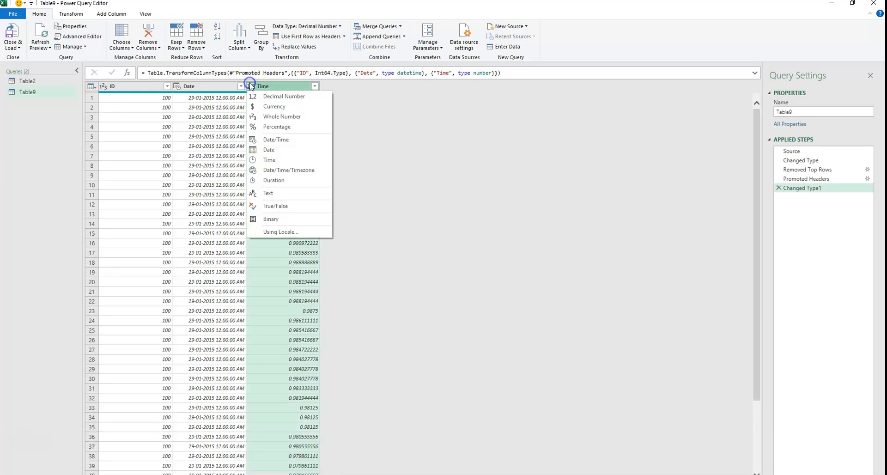
click(273, 165)
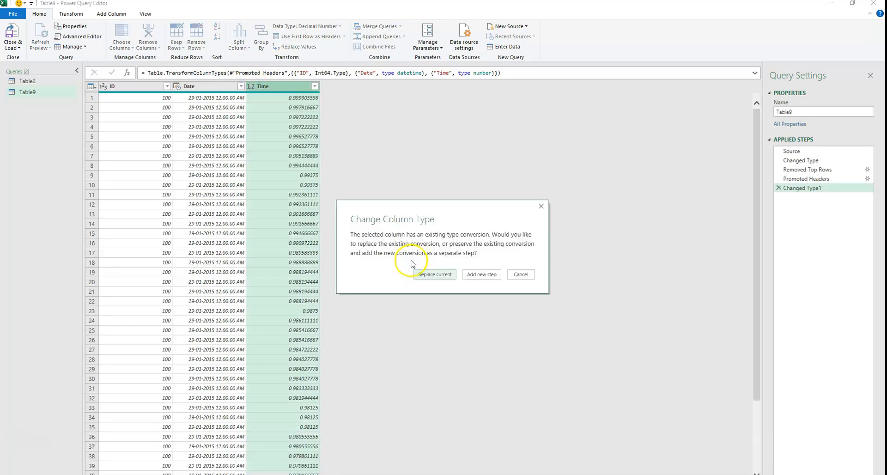
click(427, 274)
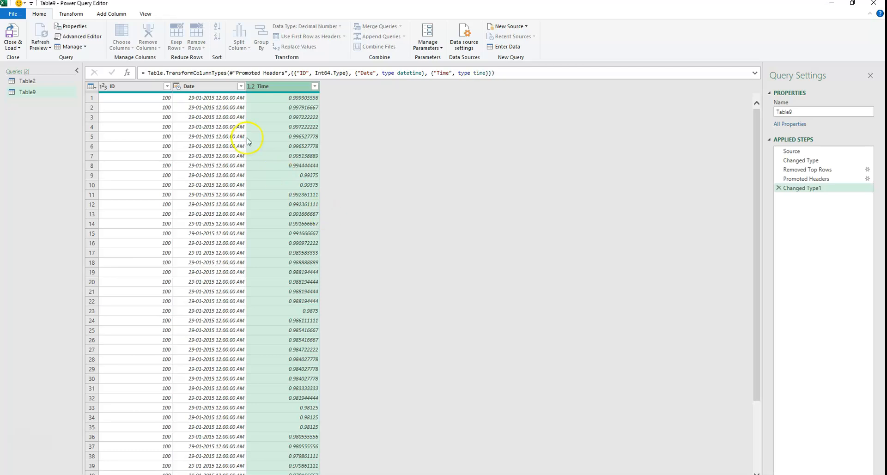
Convert the Date column to the Date type with the English (India) locale, and load the query to a new worksheet.
click(177, 87)
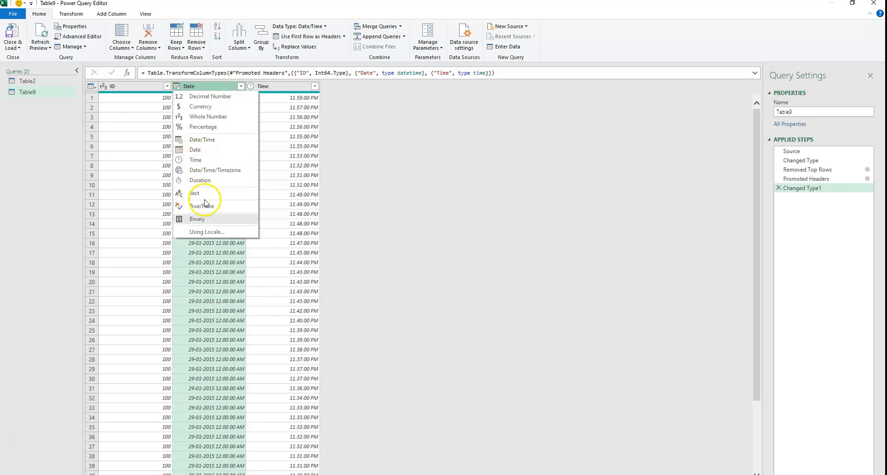
click(235, 233)
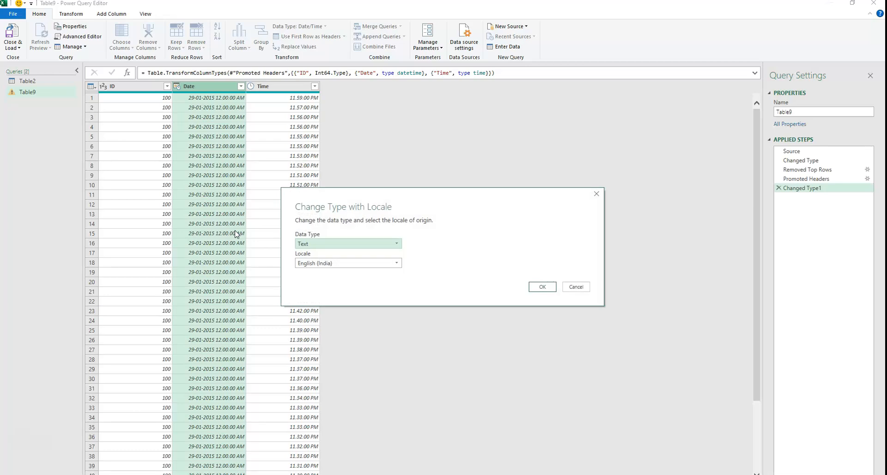
click(342, 246)
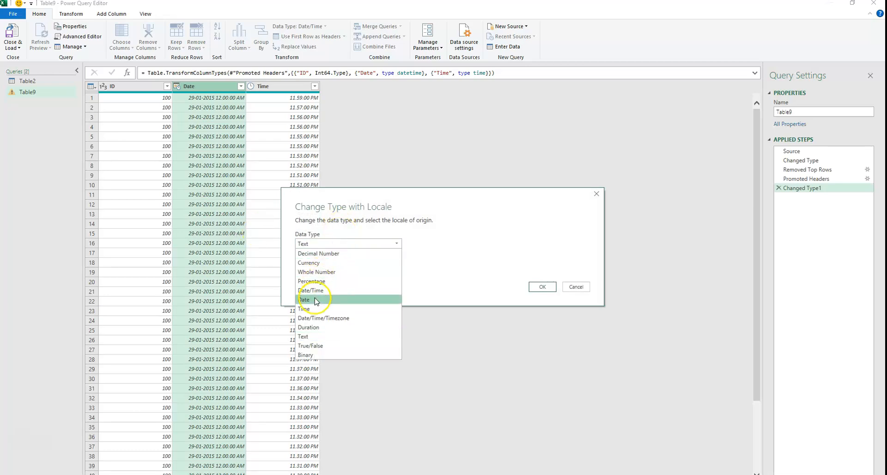
click(323, 300)
click(330, 263)
click(327, 263)
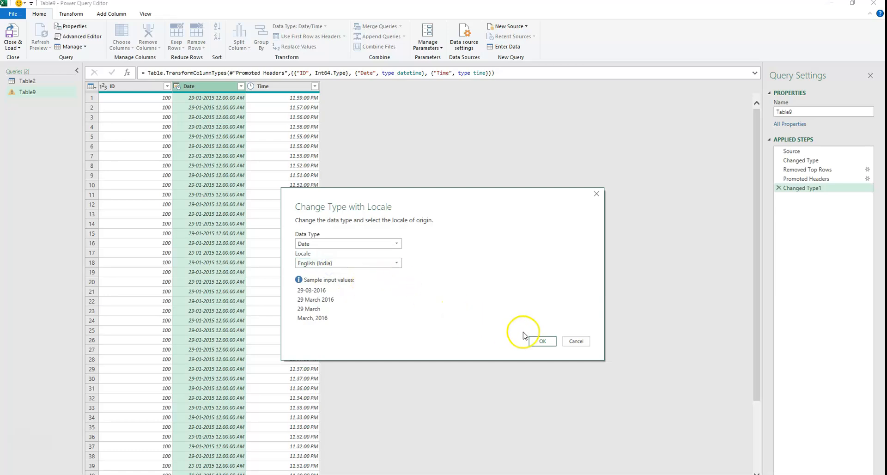
click(541, 342)
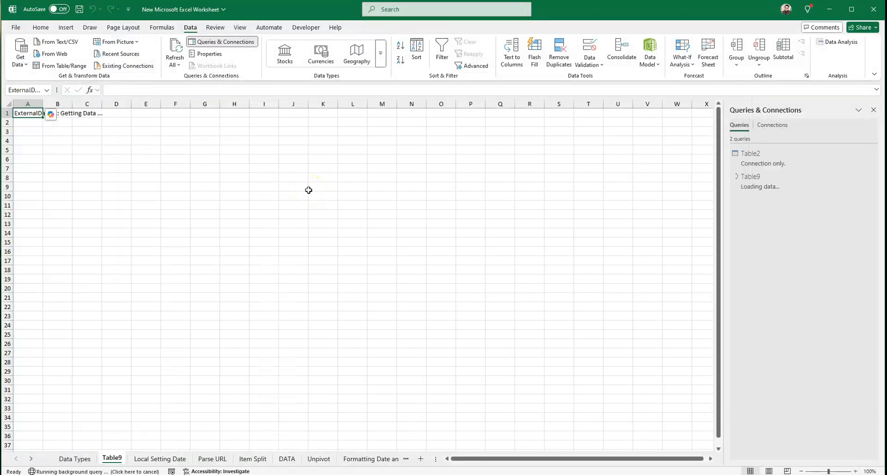
Review the Date and Time values throughout the loaded log table.
scroll(114, 258, down, 10)
scroll(112, 271, down, 20)
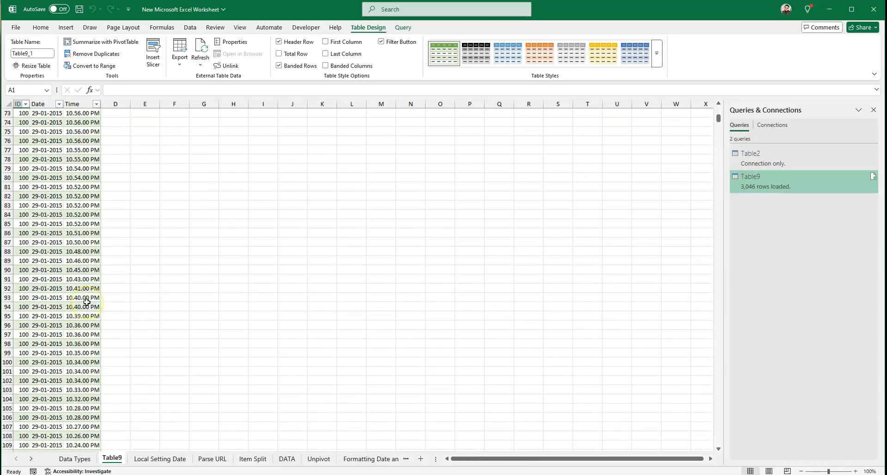
scroll(85, 301, up, 20)
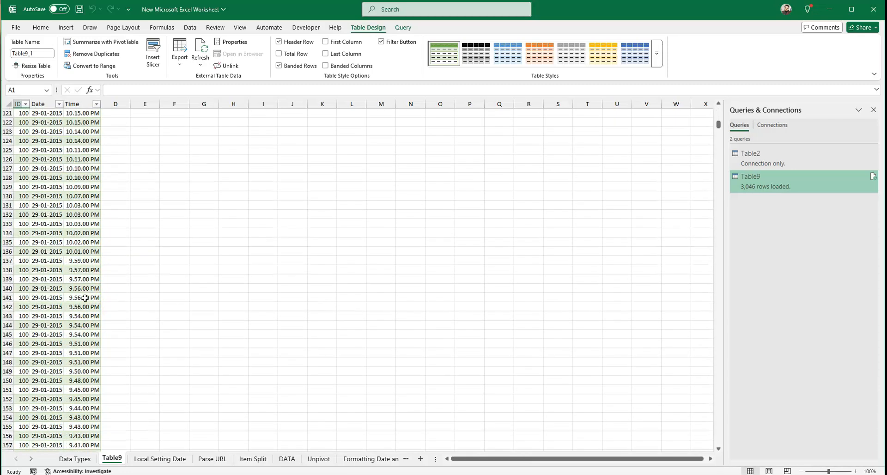
scroll(84, 296, up, 20)
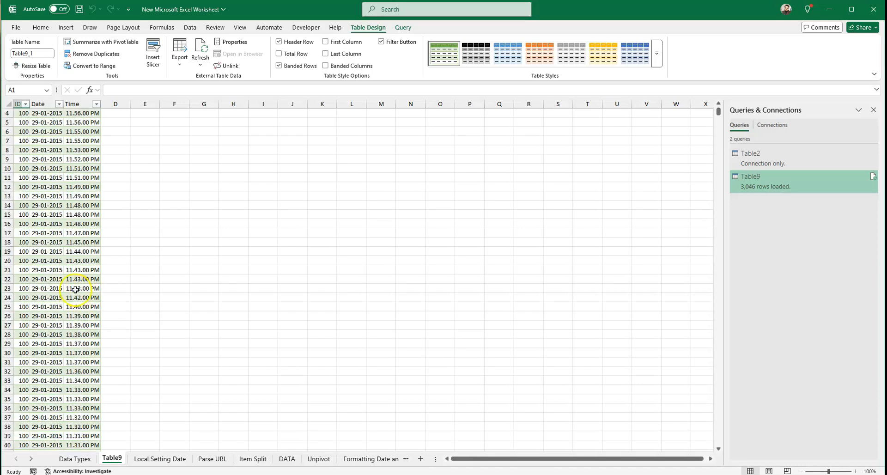
Switch to the Parse URL worksheet and select the first entry of its URL table as the data source.
click(212, 459)
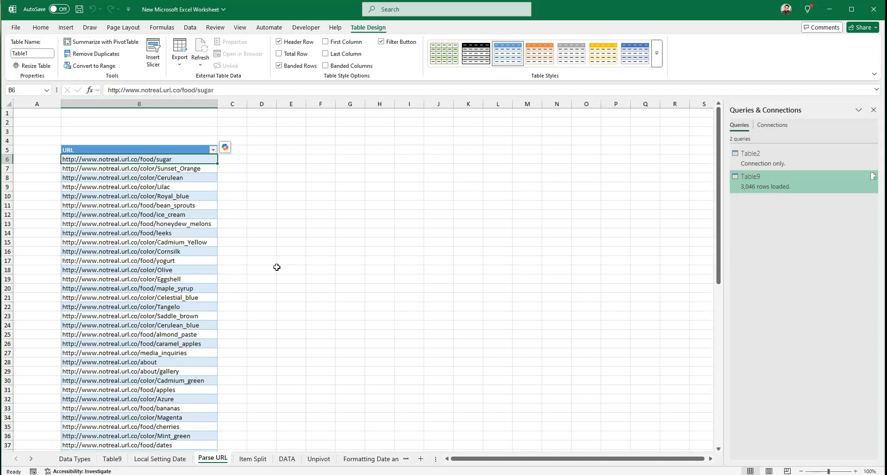
click(149, 160)
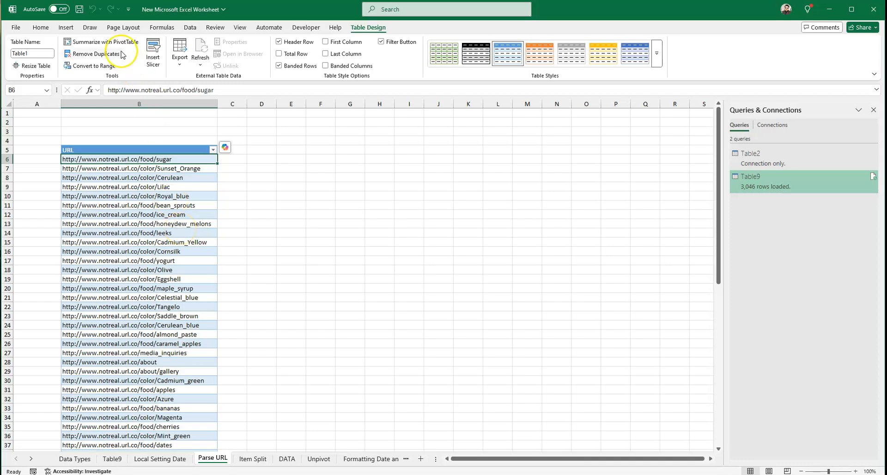
click(189, 28)
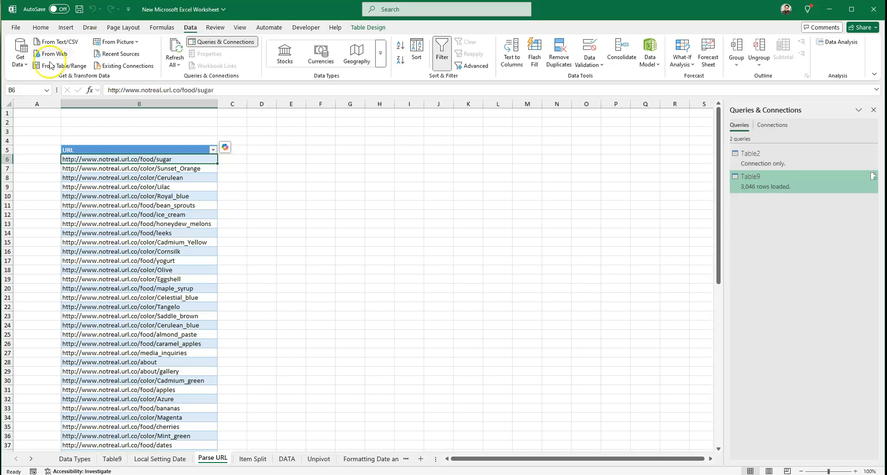
Examine the available Get Data sources, including the File, Fabric & Power Platform and Azure options.
click(26, 64)
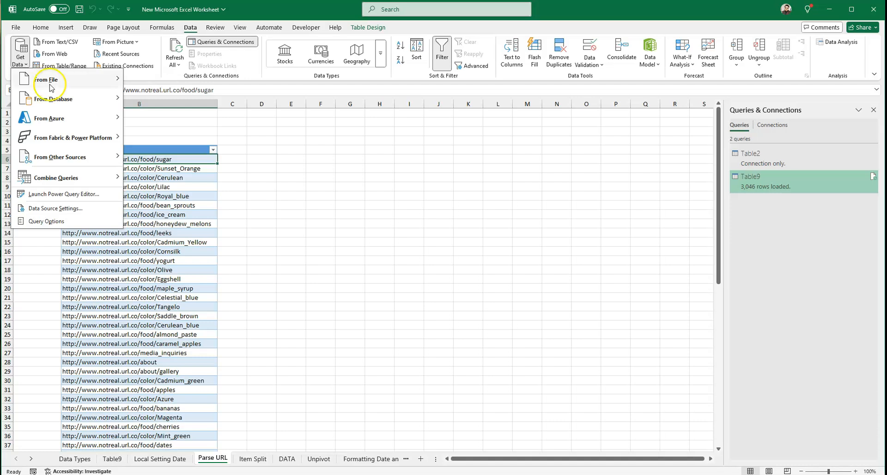
mouse_move(50, 83)
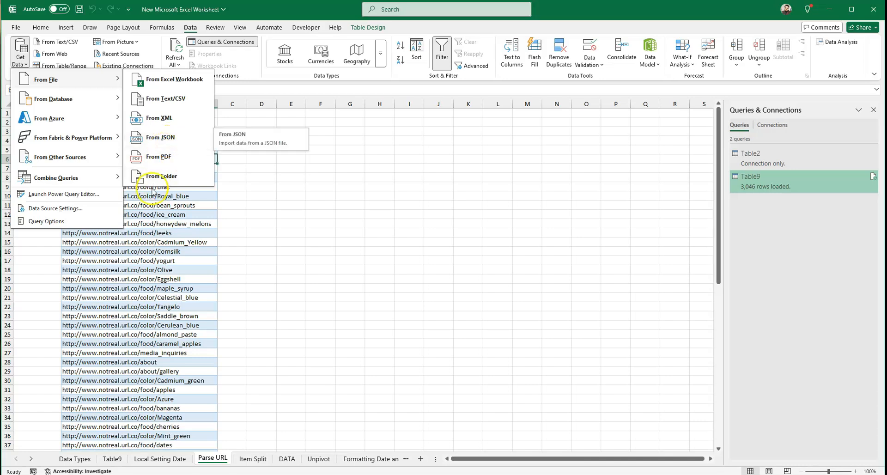
mouse_move(116, 140)
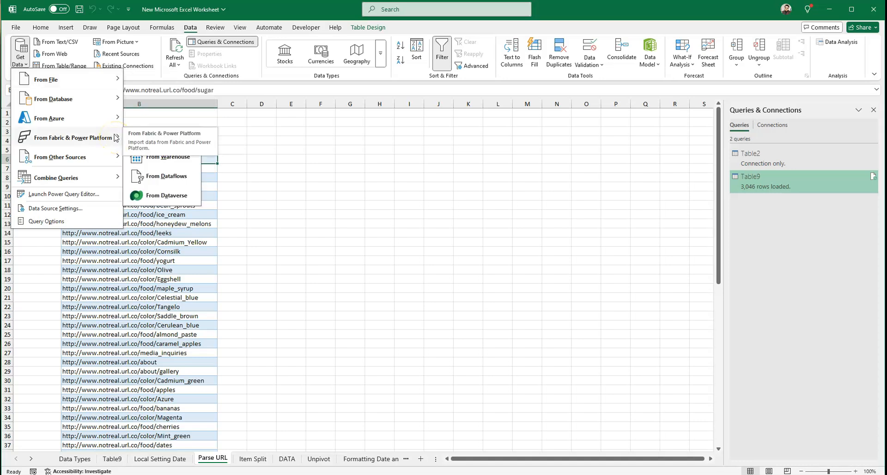
mouse_move(113, 123)
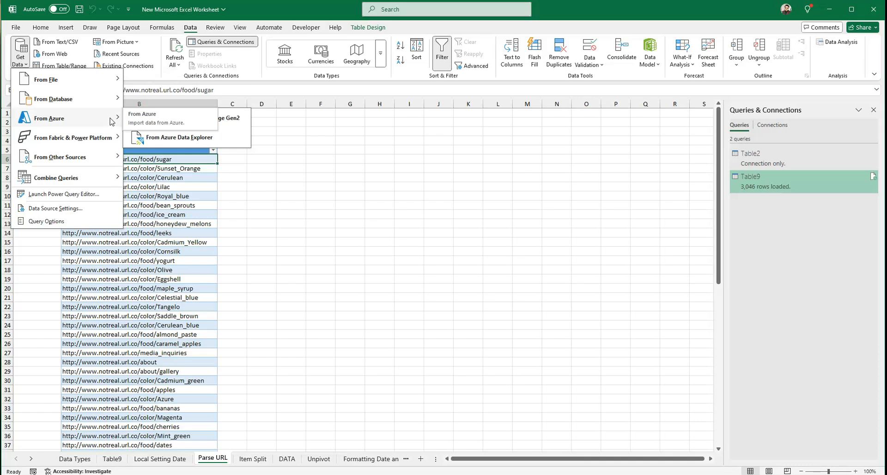
click(143, 81)
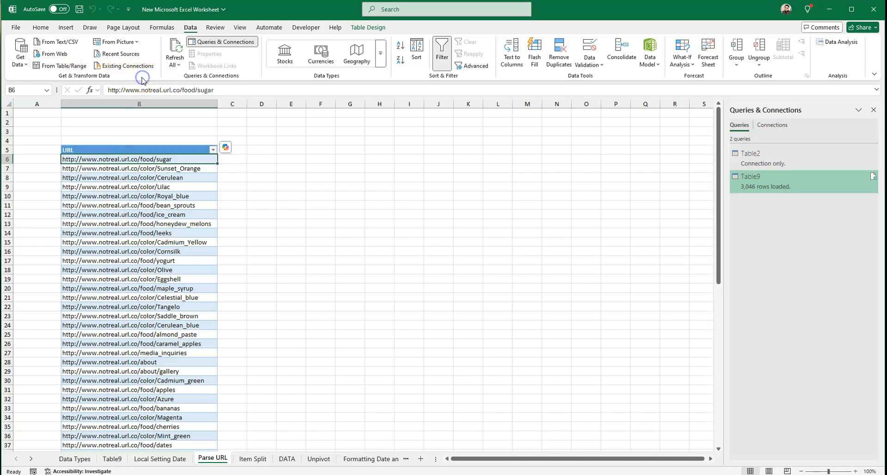
Load the URL table into the Power Query editor and split the URL column at the right-most custom delimiter "/".
click(68, 68)
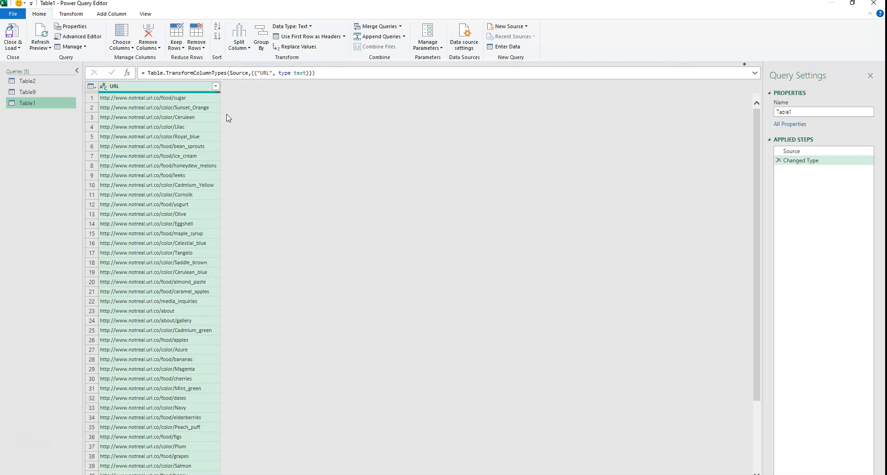
click(238, 52)
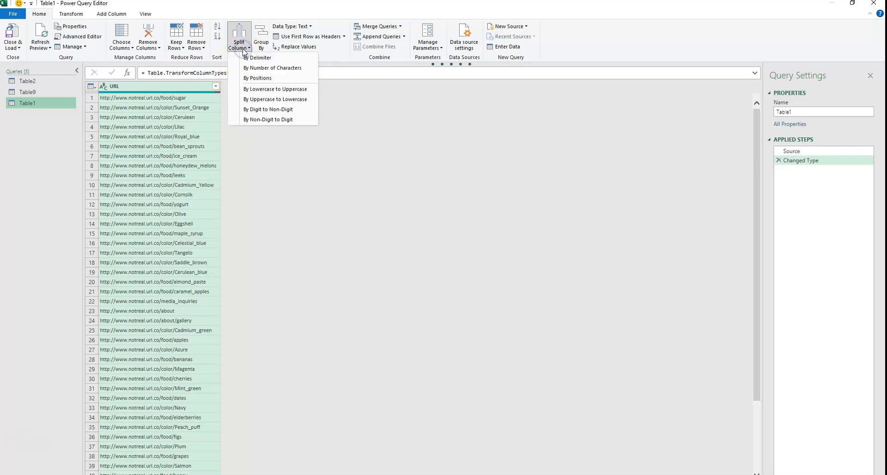
click(253, 59)
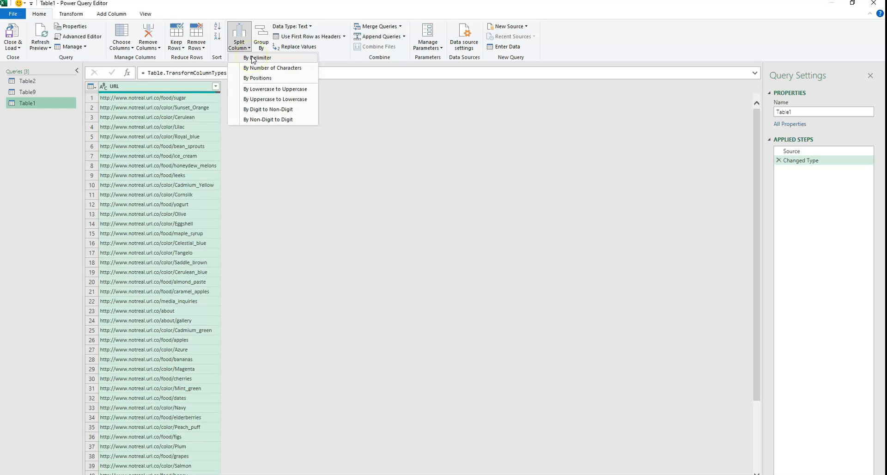
click(252, 58)
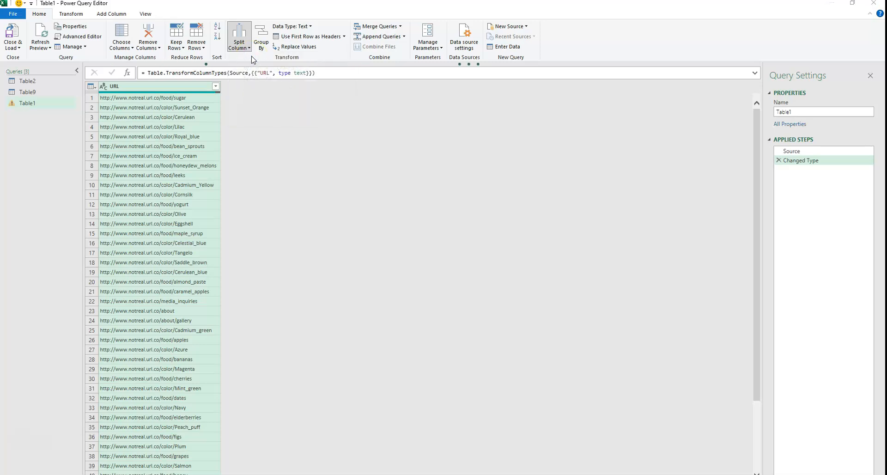
click(340, 192)
click(339, 192)
click(324, 204)
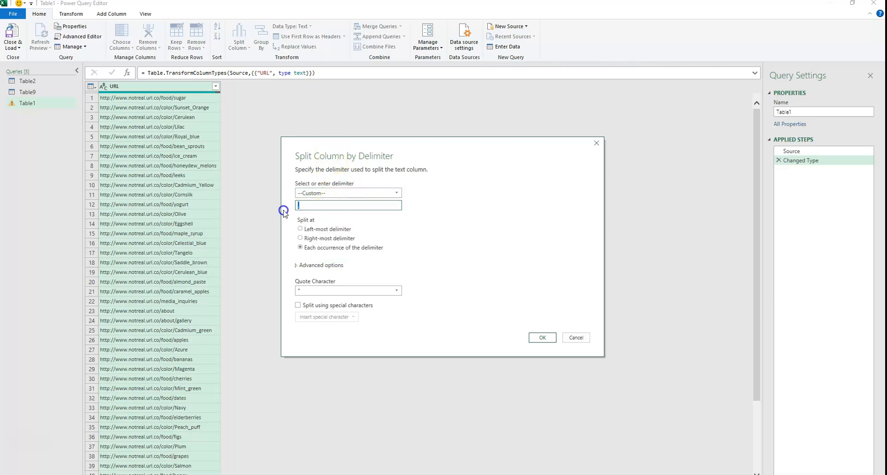
key(BackSpace)
text(/)
click(301, 238)
click(543, 337)
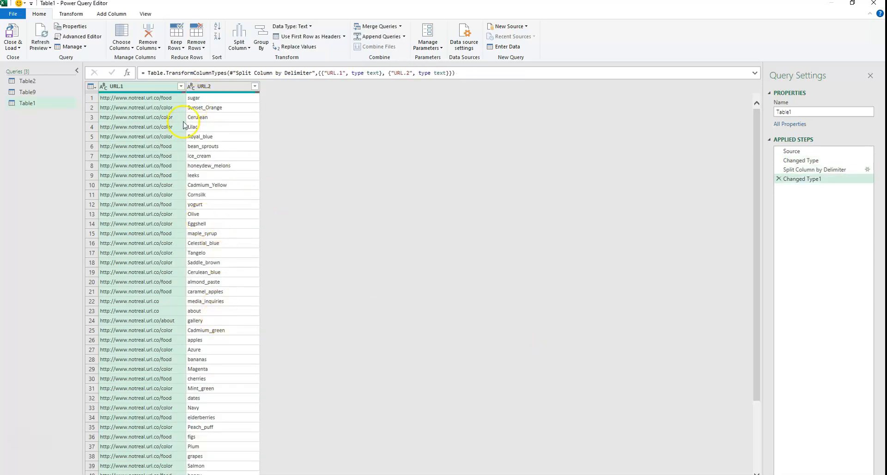
Split the URL.1 column at the right-most custom delimiter "/" and remove the resulting URL.1.1 column.
click(238, 42)
click(252, 58)
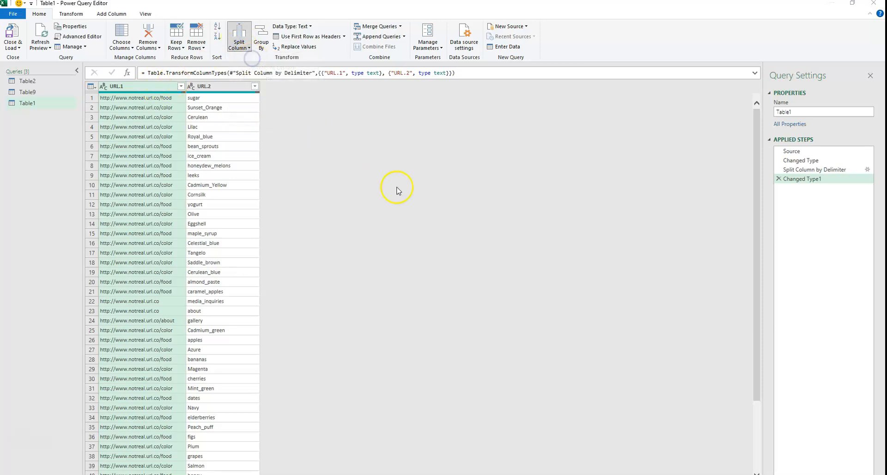
click(347, 206)
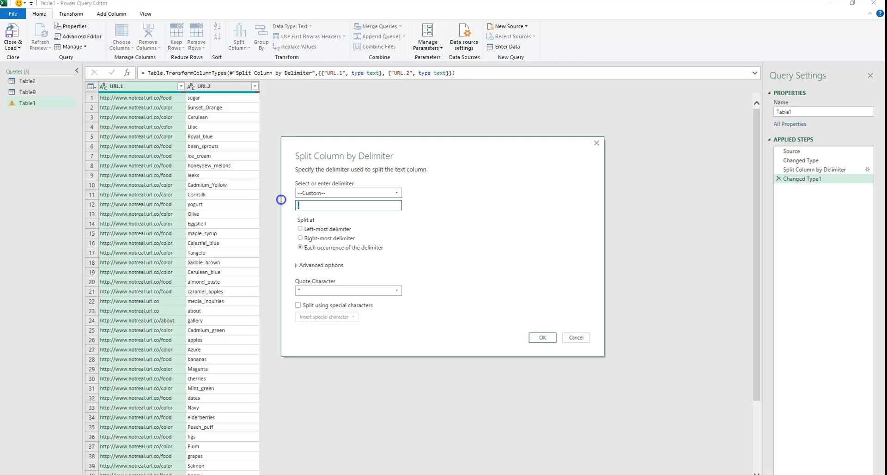
click(301, 238)
click(540, 337)
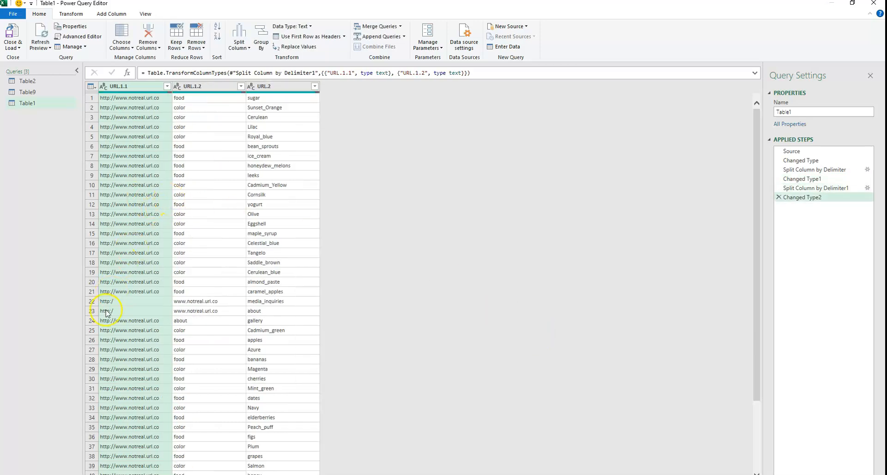
right_click(134, 87)
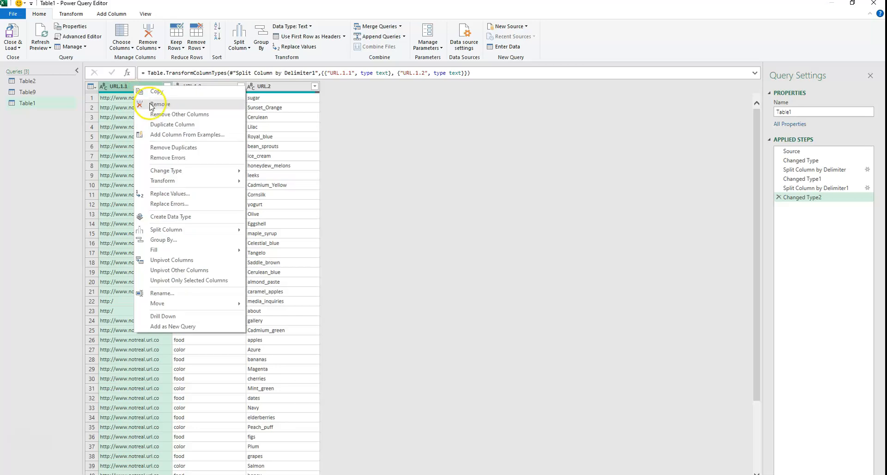
click(152, 104)
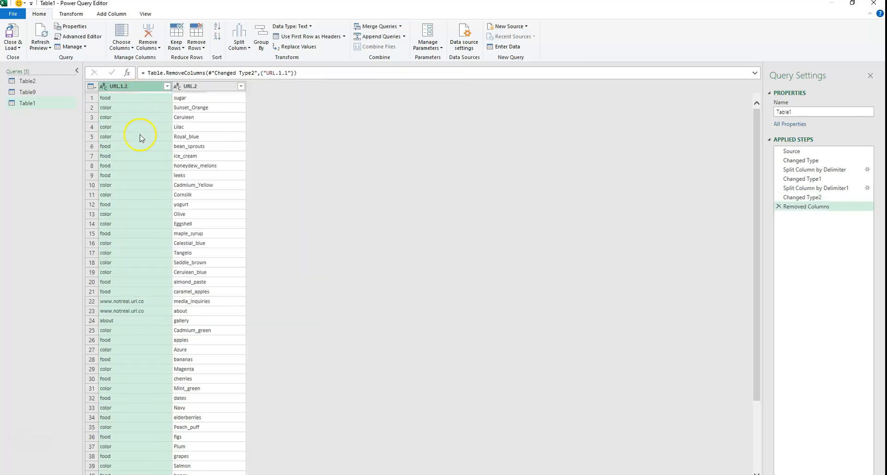
click(167, 87)
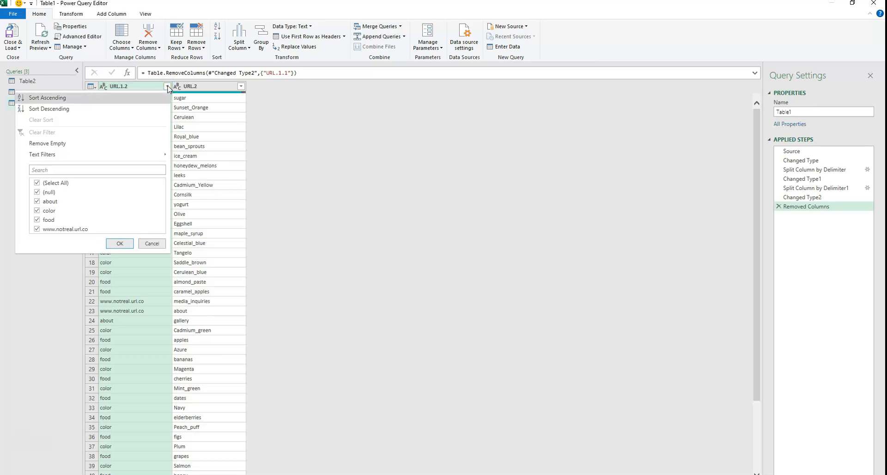
click(37, 192)
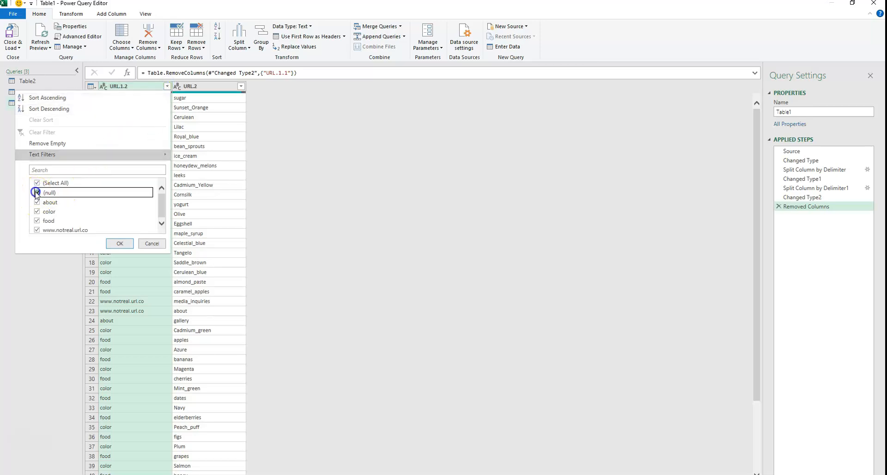
click(37, 230)
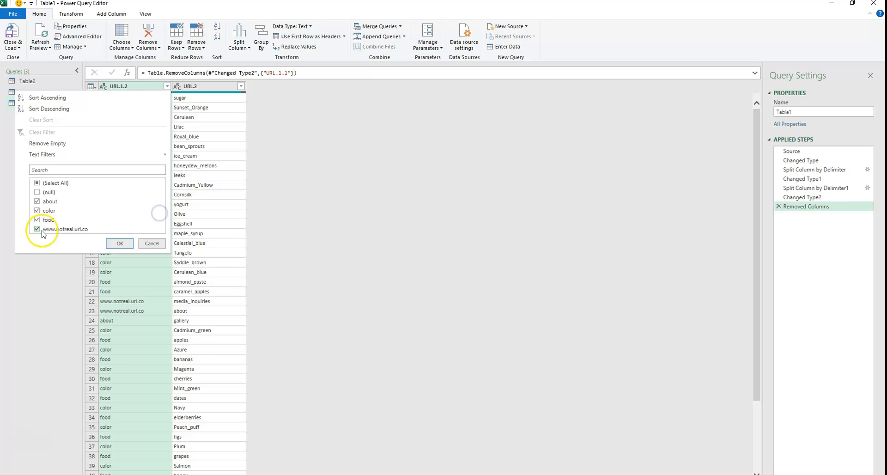
click(117, 244)
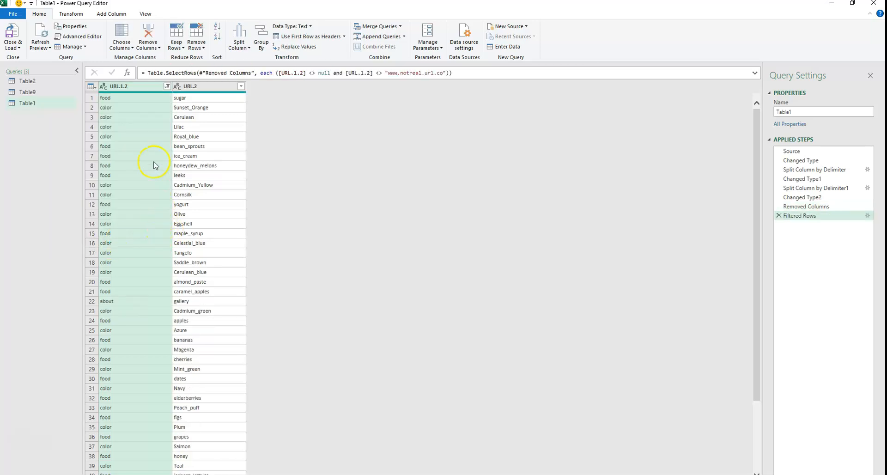
click(12, 36)
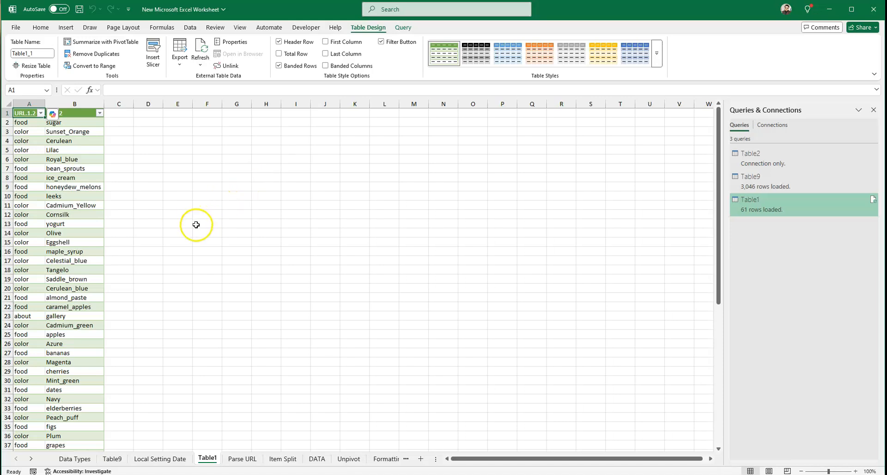
scroll(166, 263, down, 3)
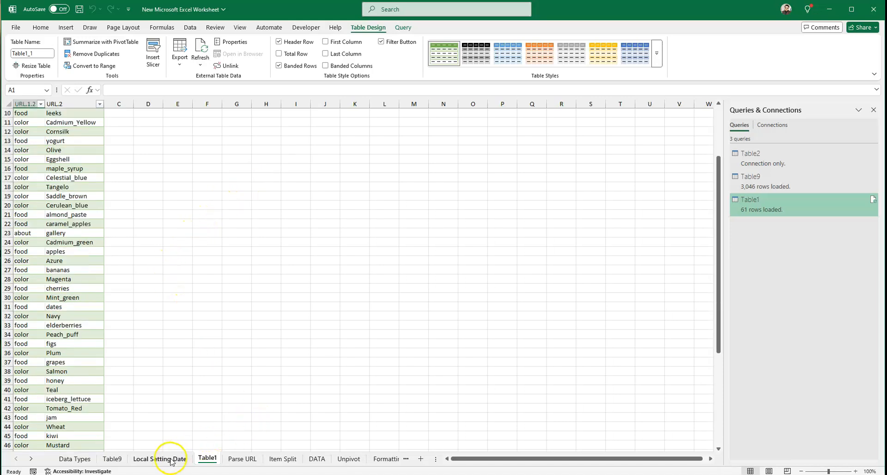
Copy the last URL of the Parse URL worksheet's table into the empty table row beneath it, cell B69.
click(242, 458)
scroll(110, 350, down, 5)
scroll(110, 350, down, 9)
click(106, 342)
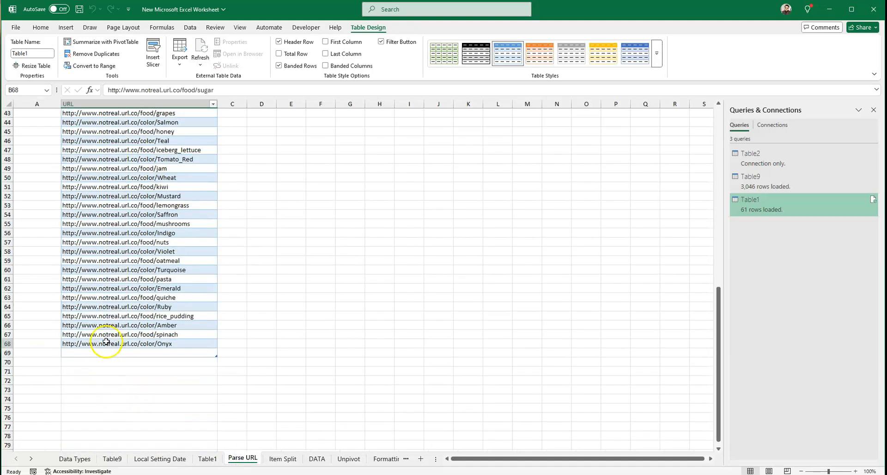
key(ctrl+c)
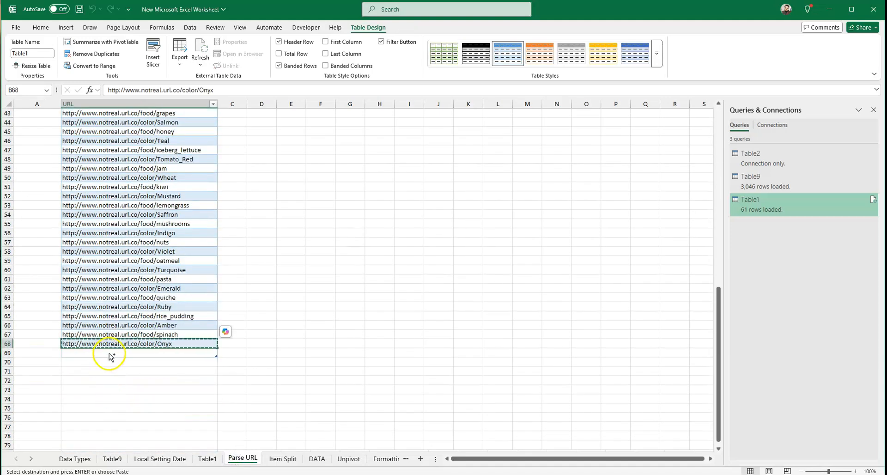
click(111, 354)
key(ctrl+v)
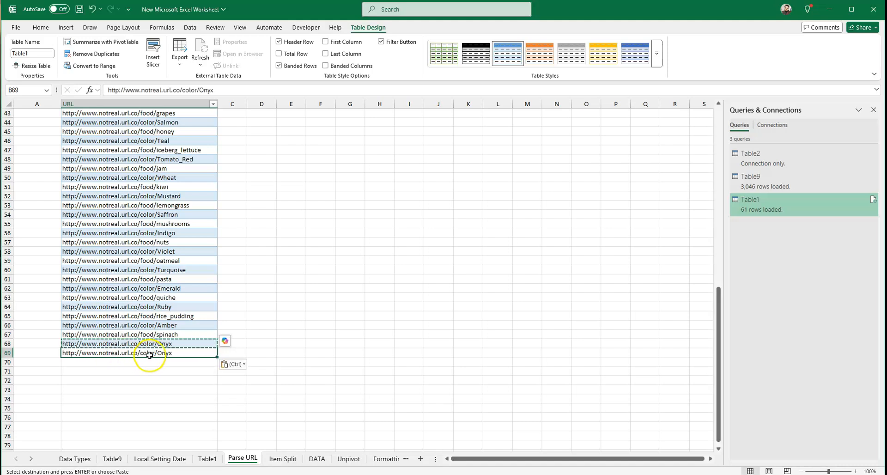
Replace "Onyx" at the end of the URL in B69 with a person's first name.
double_click(158, 354)
mouse_move(173, 354)
mouse_down()
mouse_move(147, 354)
mouse_move(160, 352)
mouse_up()
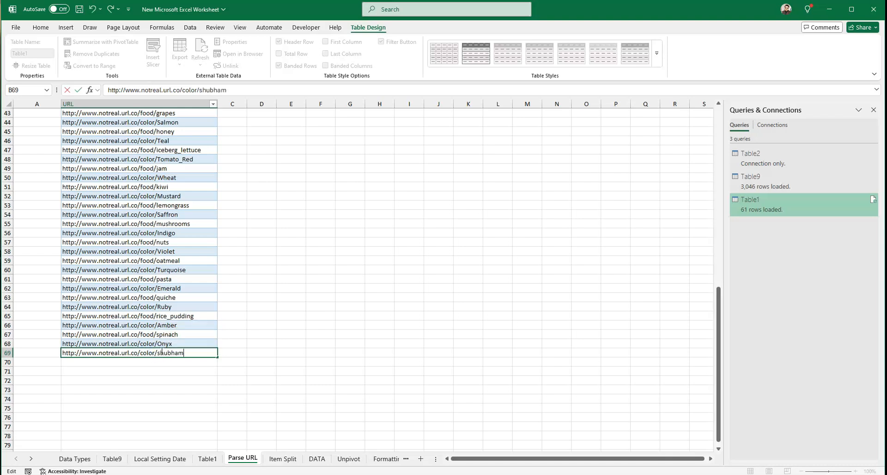
key(Return)
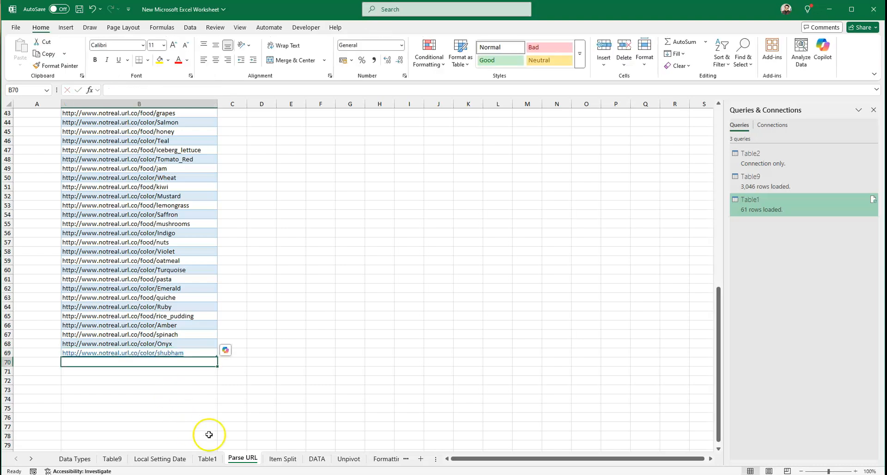
Refresh all queries and check the end of the loaded table on the Table1 worksheet for the added row.
click(208, 459)
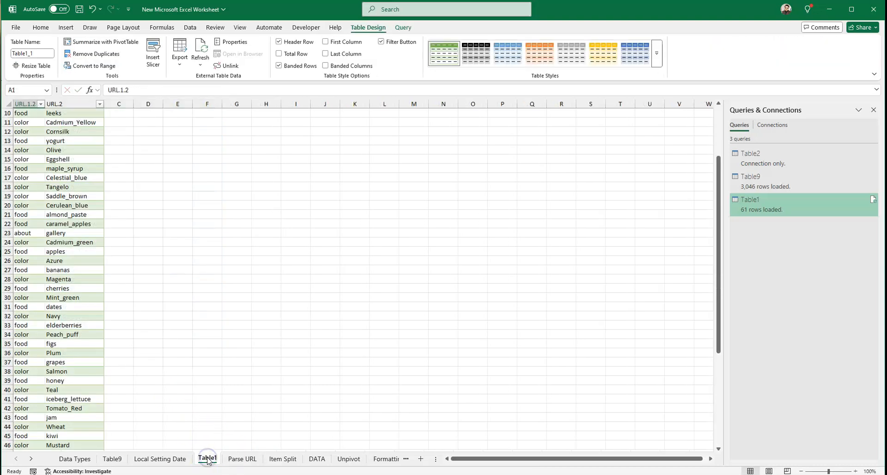
scroll(60, 364, down, 8)
scroll(60, 364, up, 3)
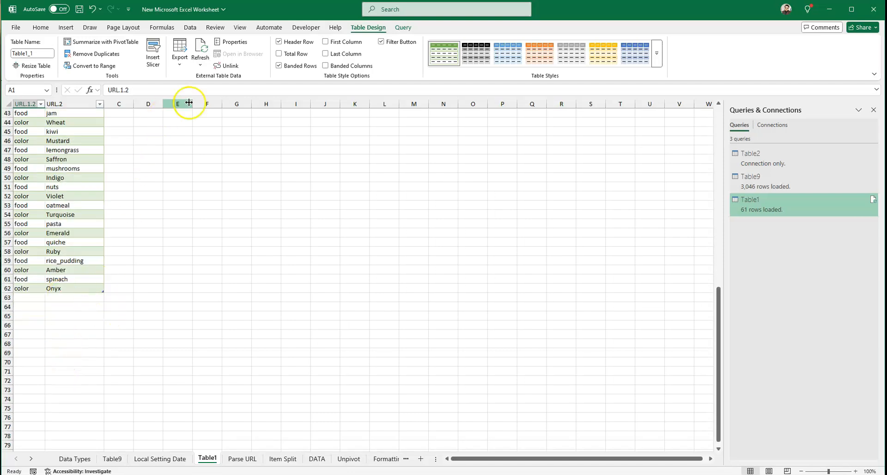
click(190, 27)
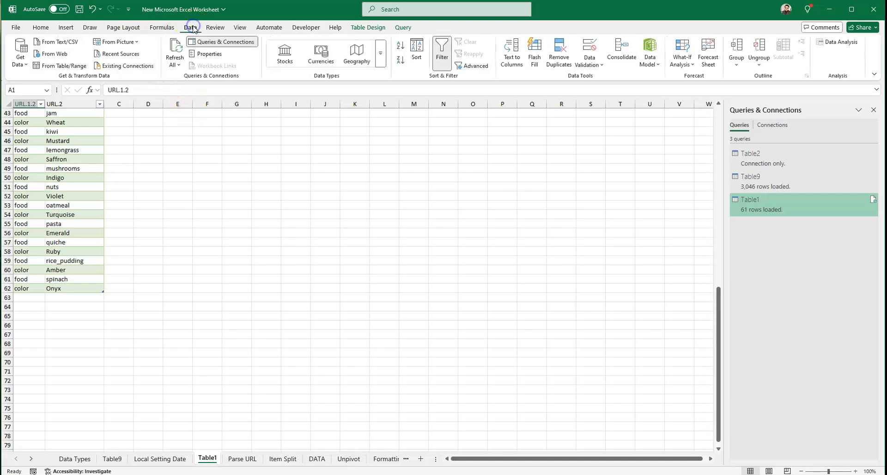
click(182, 57)
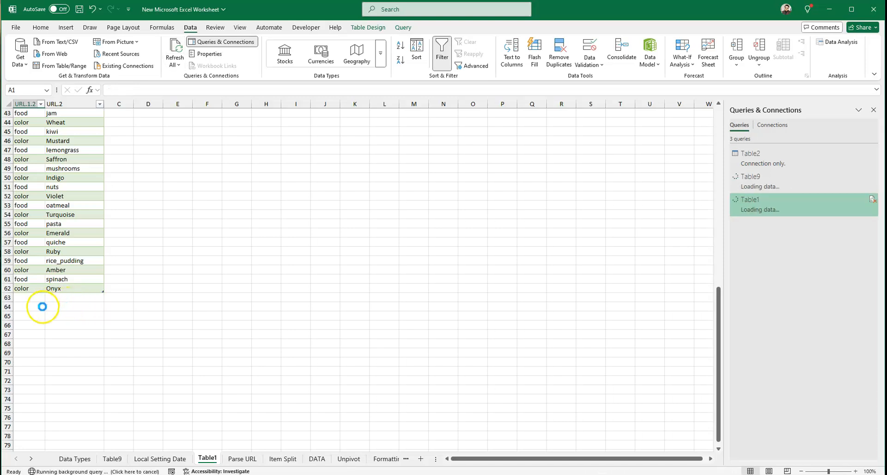
click(41, 301)
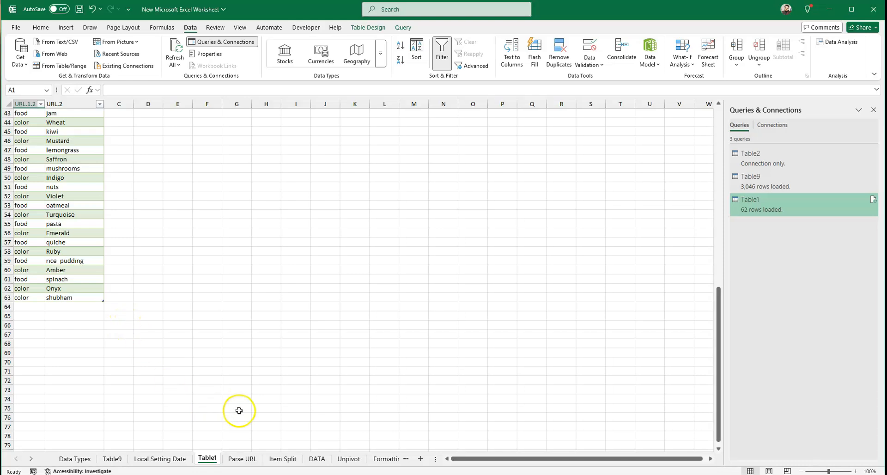
Load the item table from the Item Split worksheet into the Power Query editor.
click(273, 460)
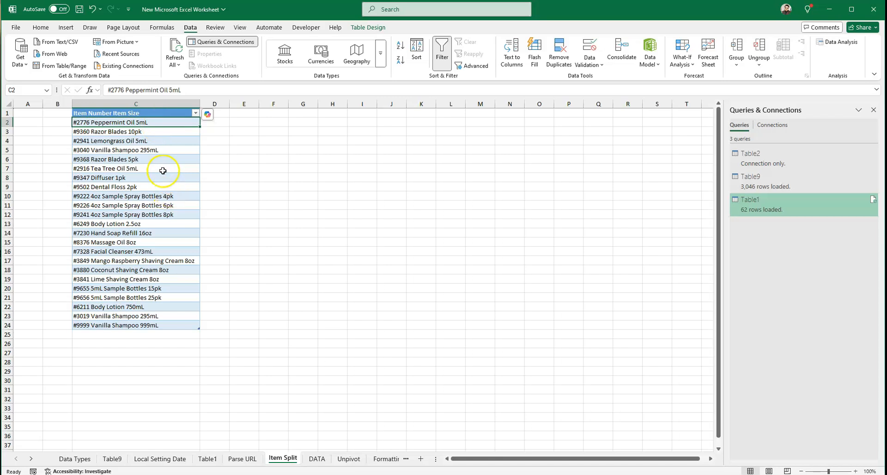
click(190, 27)
click(74, 66)
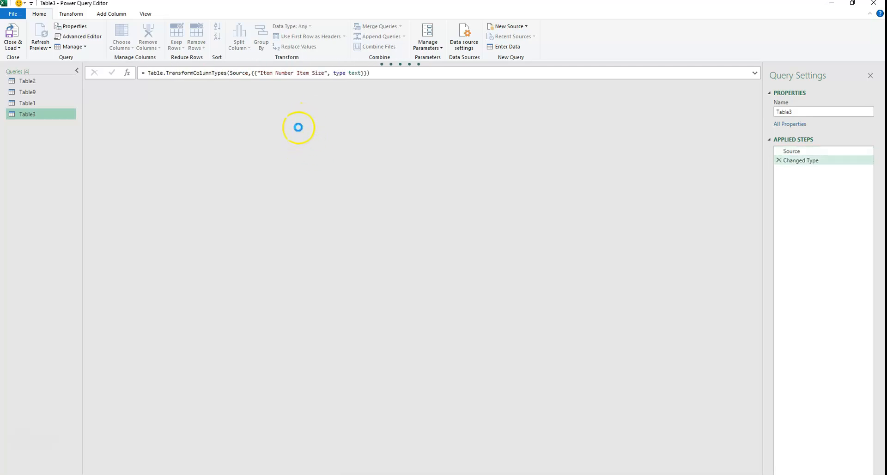
Split the Item Number Item Size column at the left-most Space delimiter.
click(241, 44)
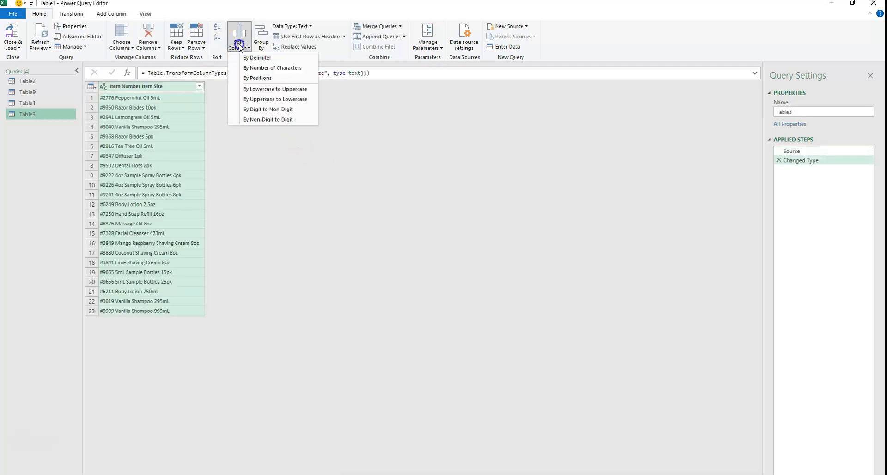
click(253, 59)
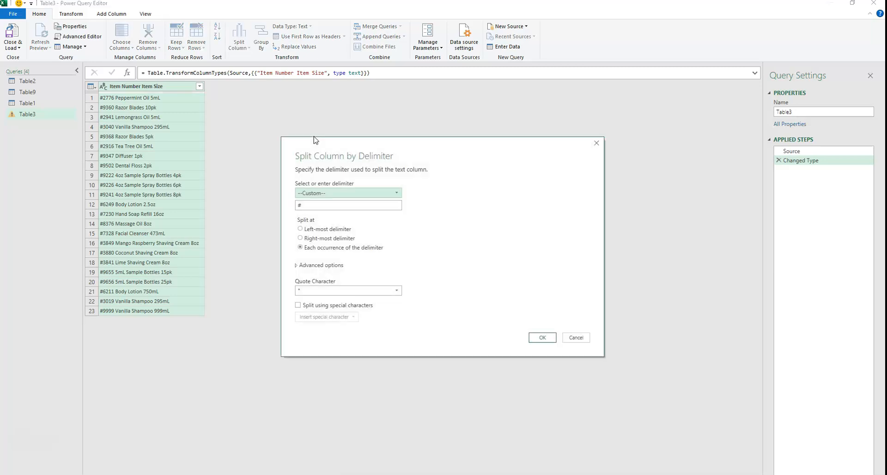
click(344, 193)
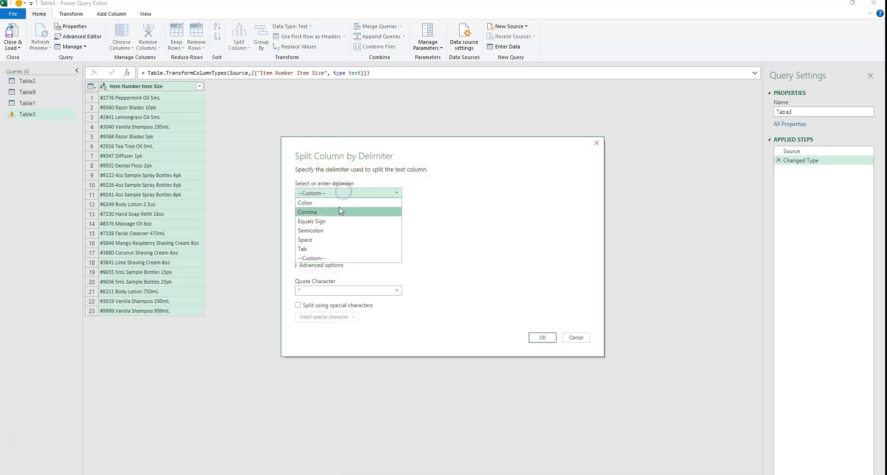
click(328, 241)
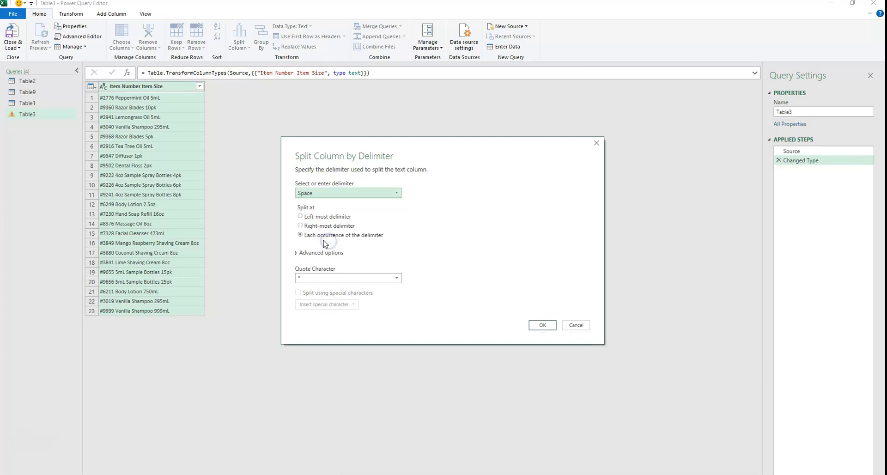
click(300, 216)
click(542, 325)
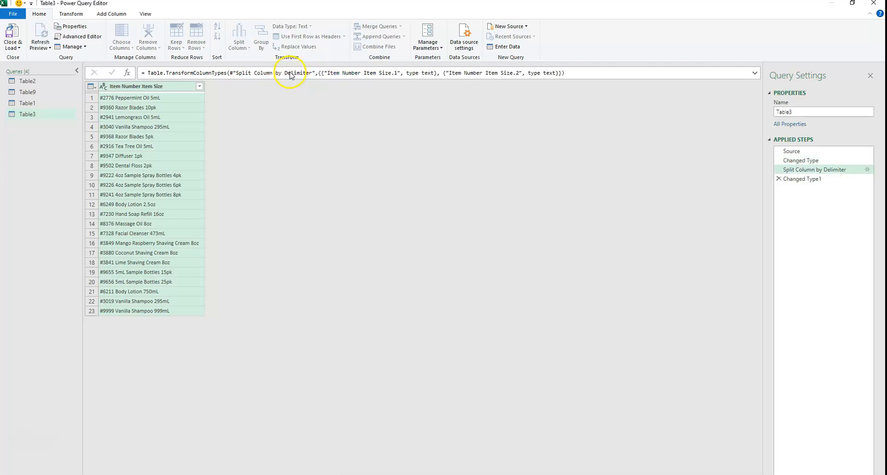
Split the Item Number Item Size.1 column at the right-most Space delimiter and load the query to a worksheet.
click(238, 48)
click(246, 55)
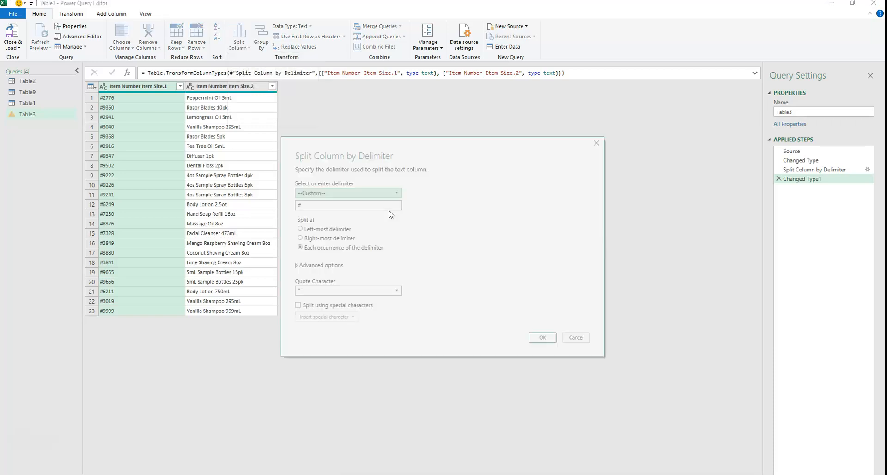
click(332, 194)
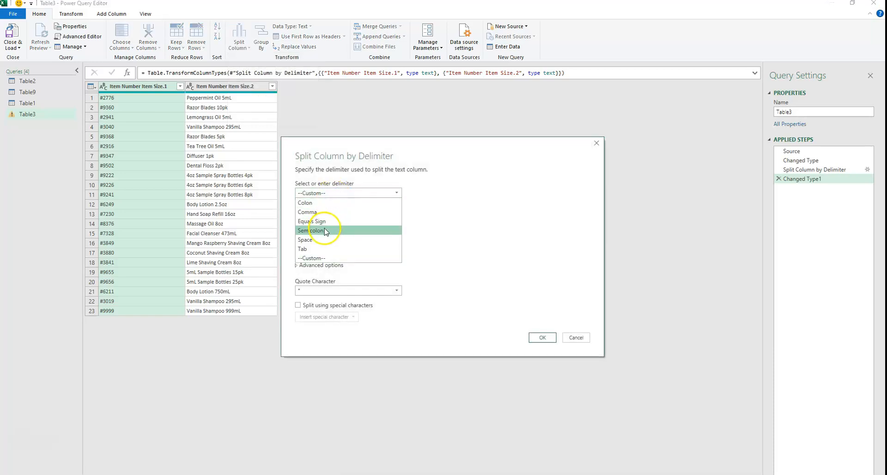
click(326, 239)
click(313, 227)
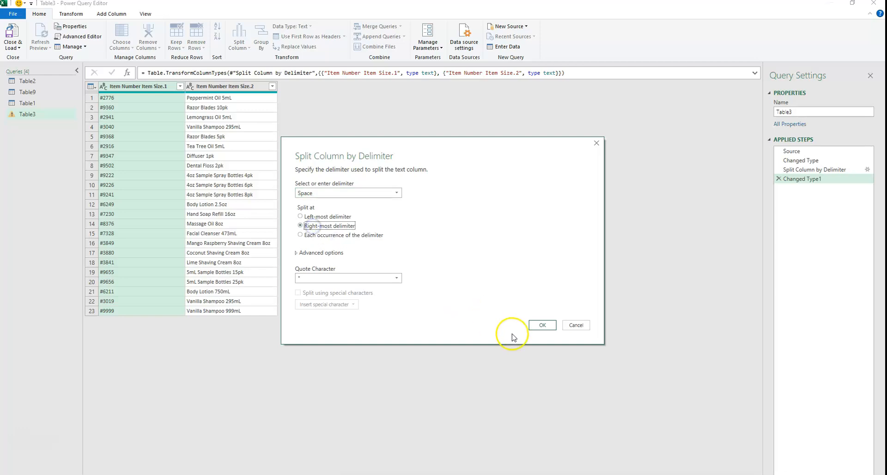
click(542, 325)
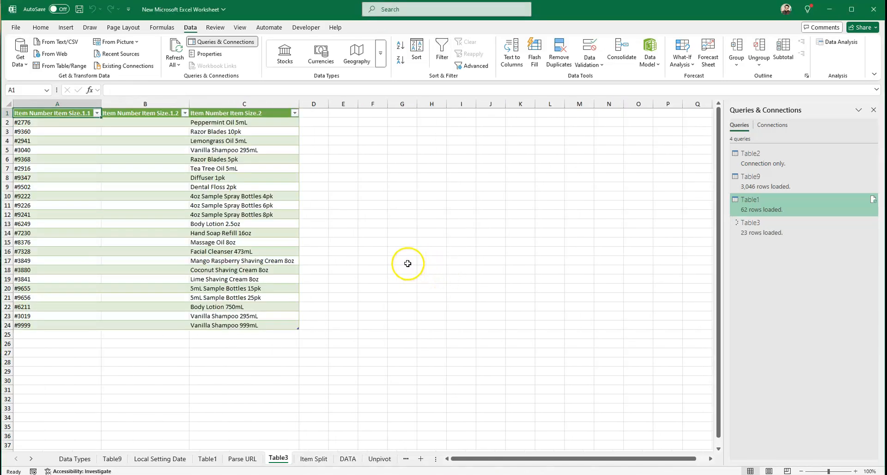
Delete the empty Item Number Item Size.1.2 column from the Table3 worksheet.
click(139, 104)
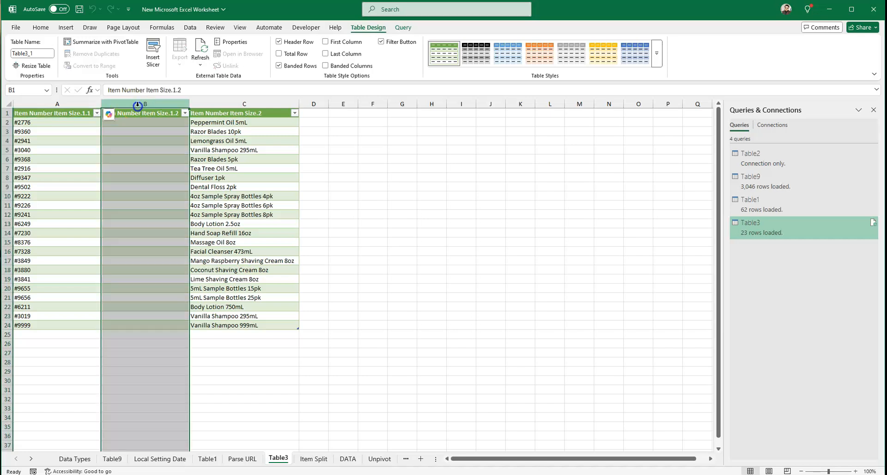
right_click(144, 108)
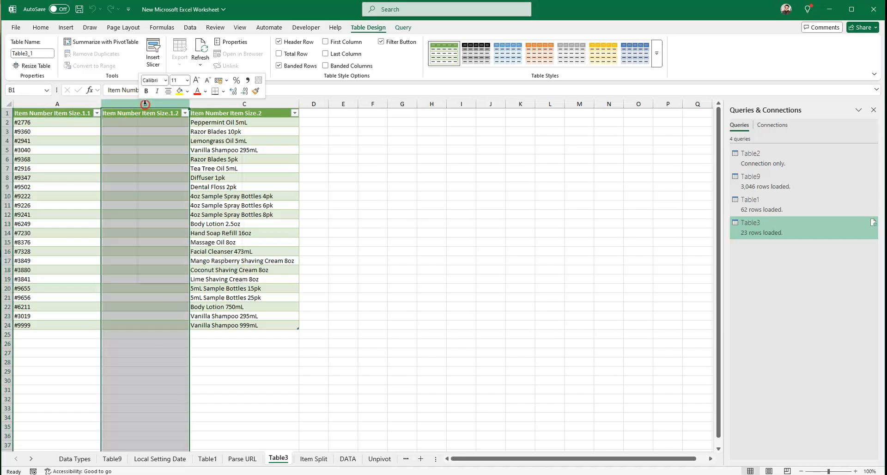
click(171, 208)
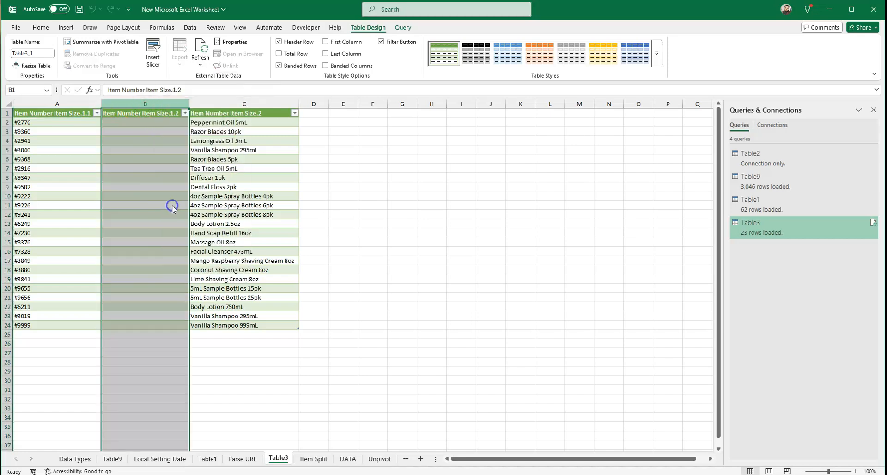
Load the order table from the DATA worksheet into the Power Query editor.
click(312, 457)
click(348, 459)
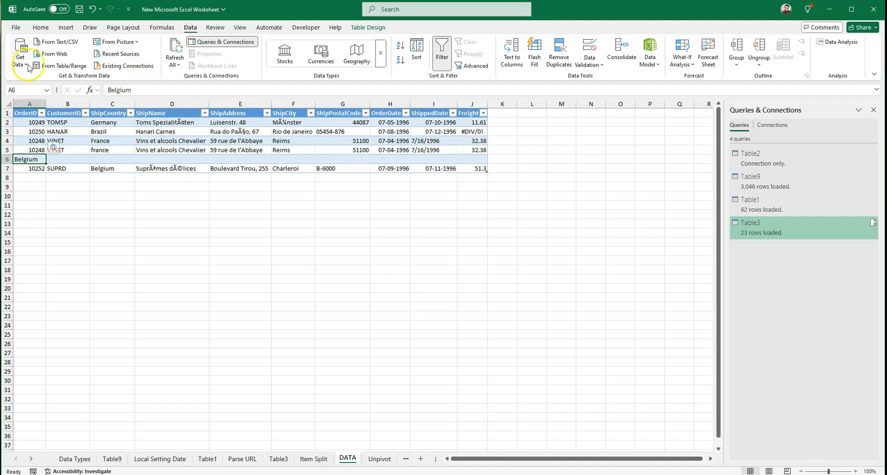
click(54, 65)
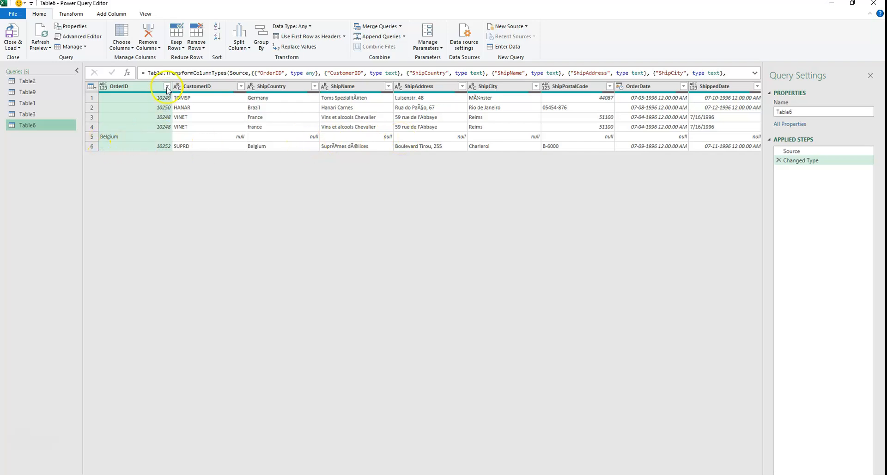
Convert the OrderID column to Whole Number and remove the rows with errors in it.
click(103, 87)
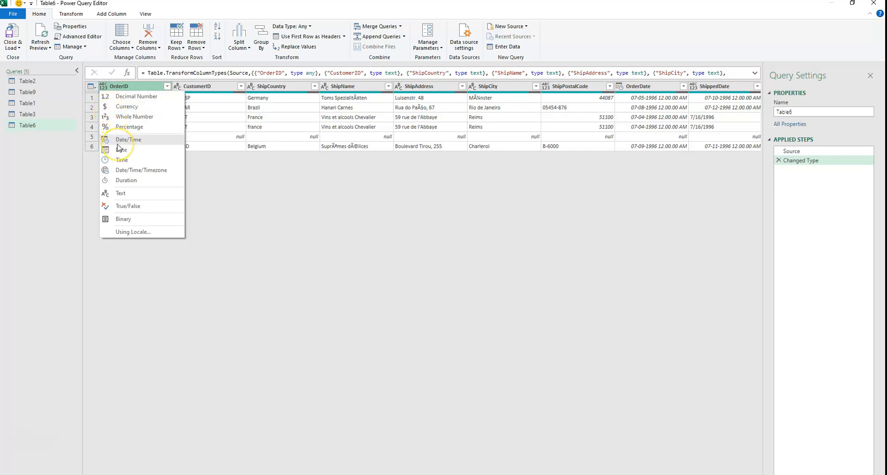
click(121, 118)
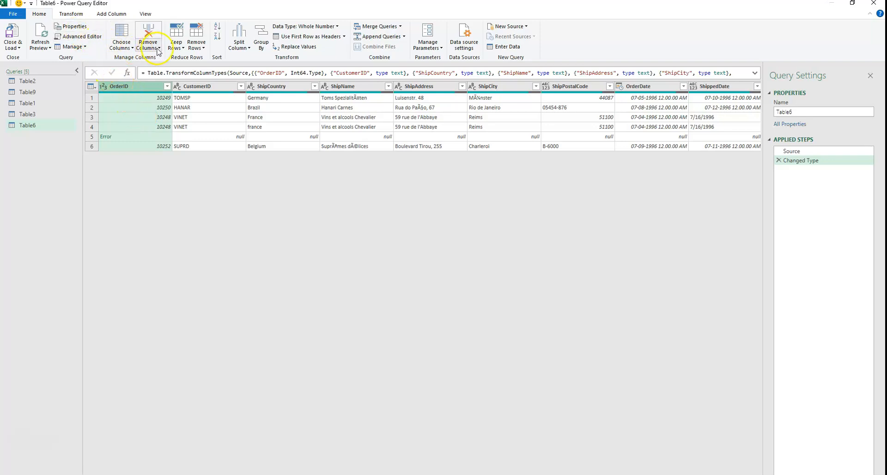
click(196, 45)
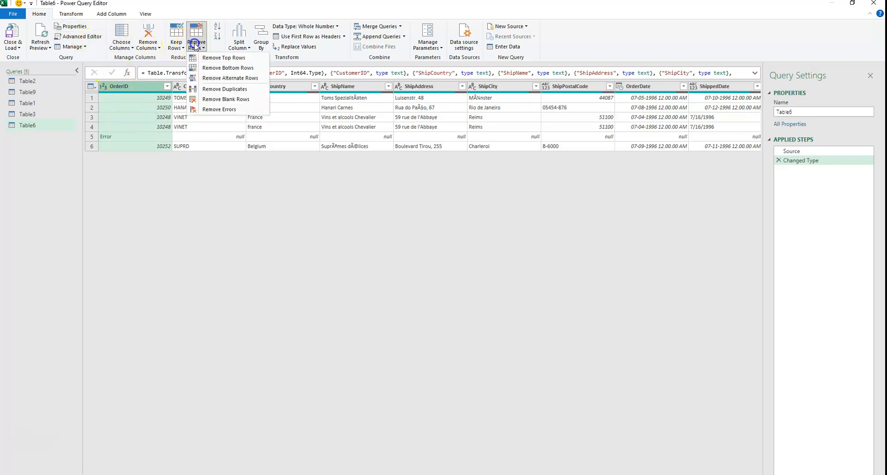
click(243, 111)
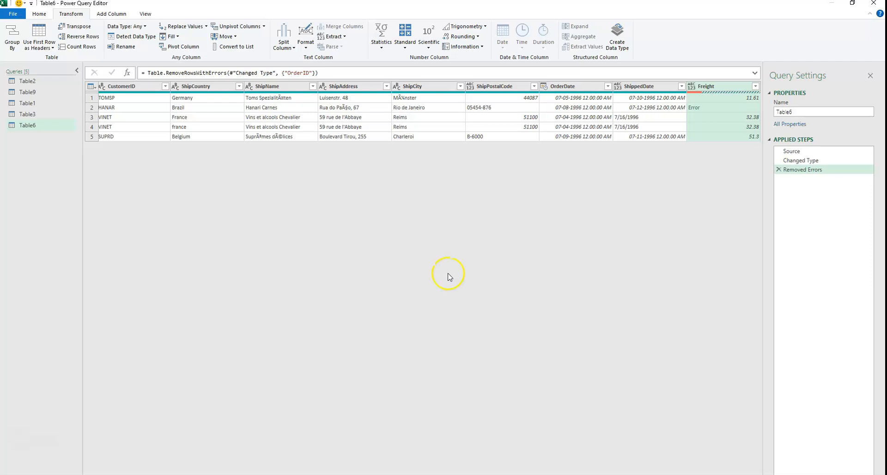
Replace the errors in the Freight column with 0.
click(722, 119)
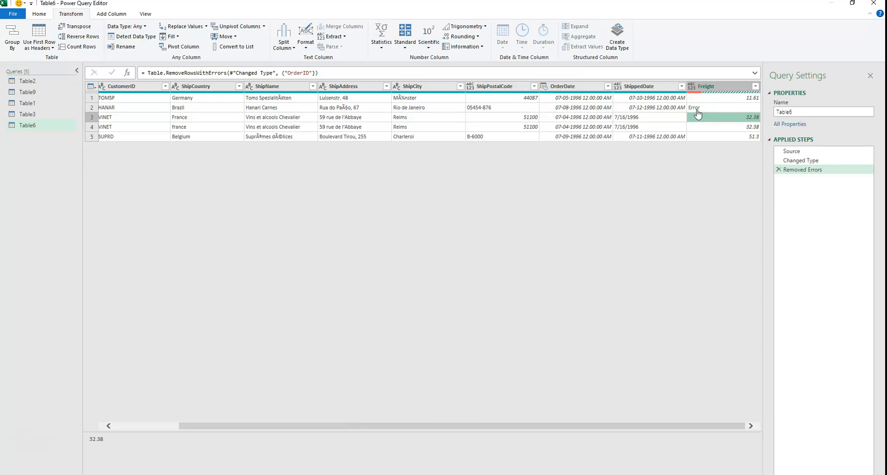
click(715, 87)
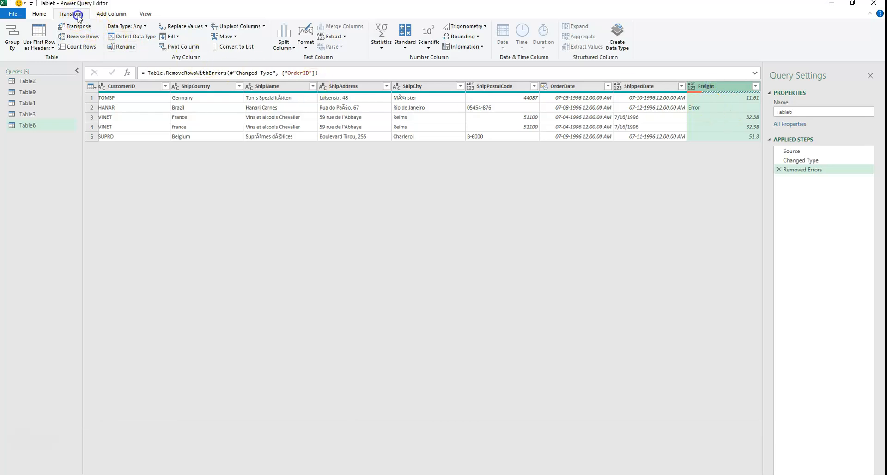
click(207, 27)
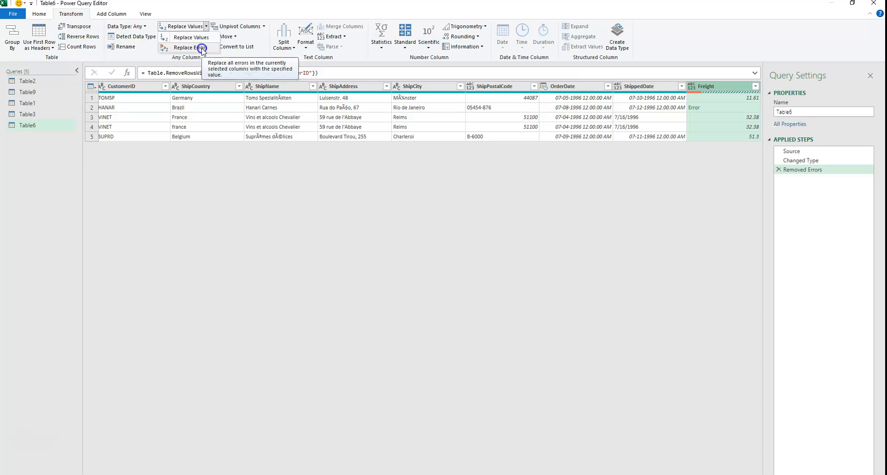
click(202, 48)
click(326, 254)
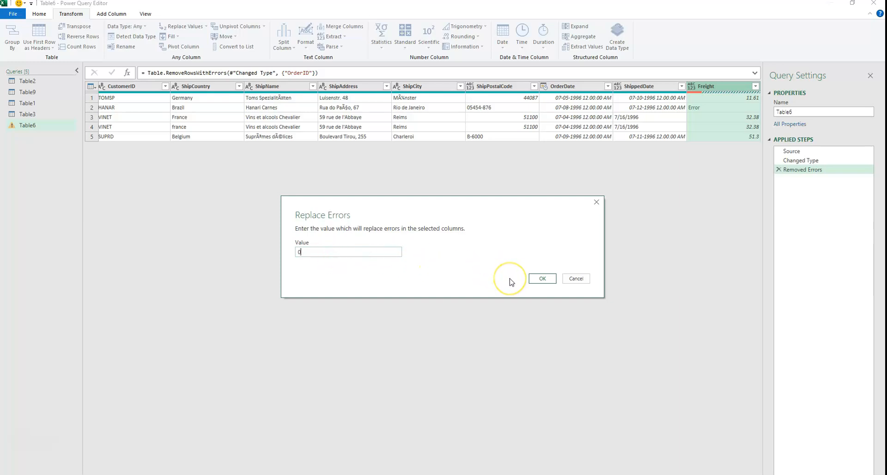
click(540, 279)
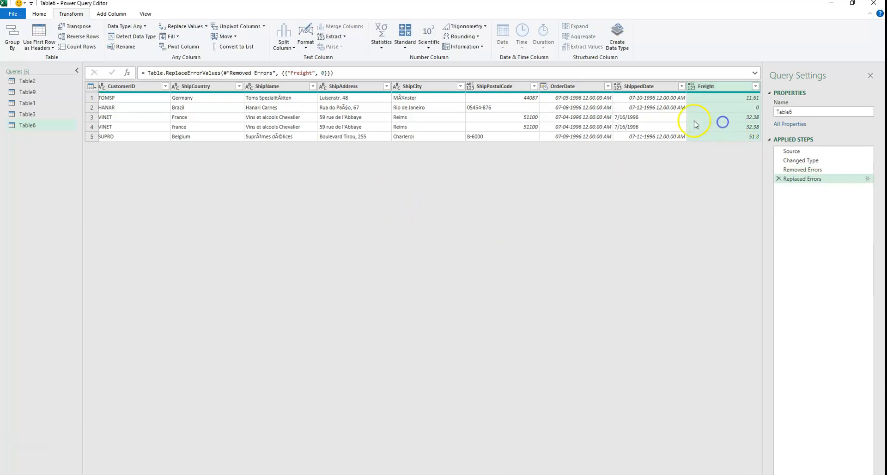
Close the editor and load the cleaned order query to a new worksheet.
click(557, 119)
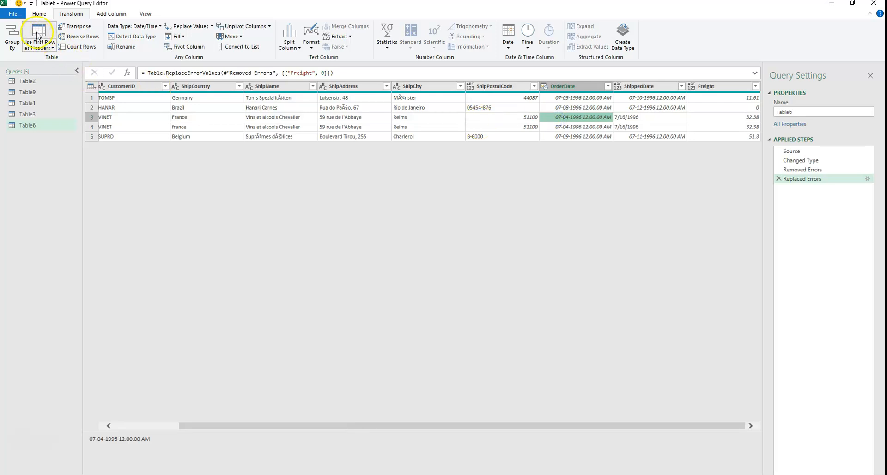
click(36, 15)
click(12, 35)
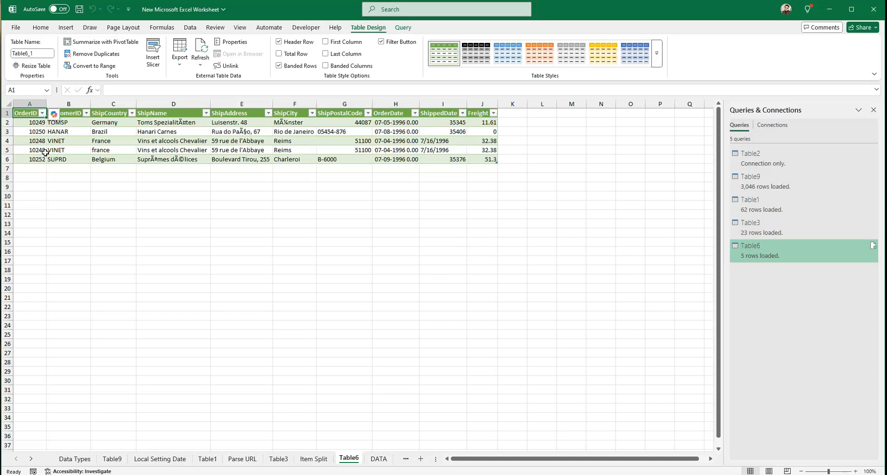
Compare the OrderID, CustomerID and ShipCountry values of the two VINET rows in the loaded order table.
drag(110, 141, 113, 150)
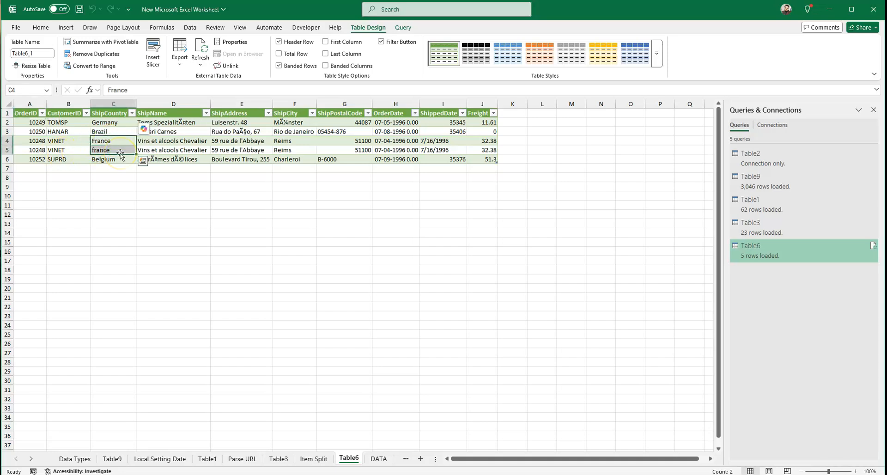
click(120, 152)
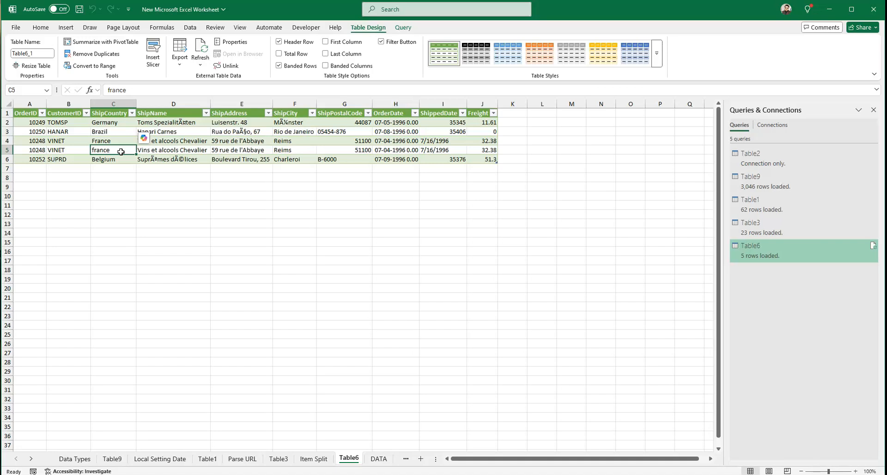
click(91, 150)
drag(37, 141, 39, 147)
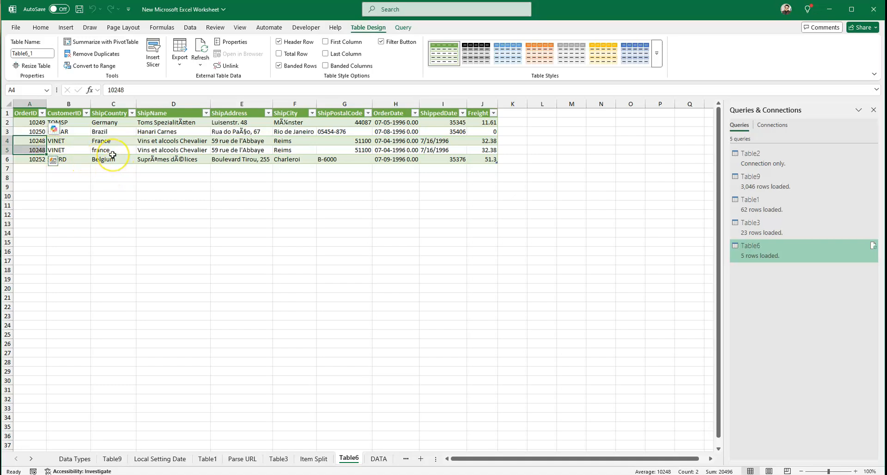
drag(116, 143, 116, 147)
click(77, 150)
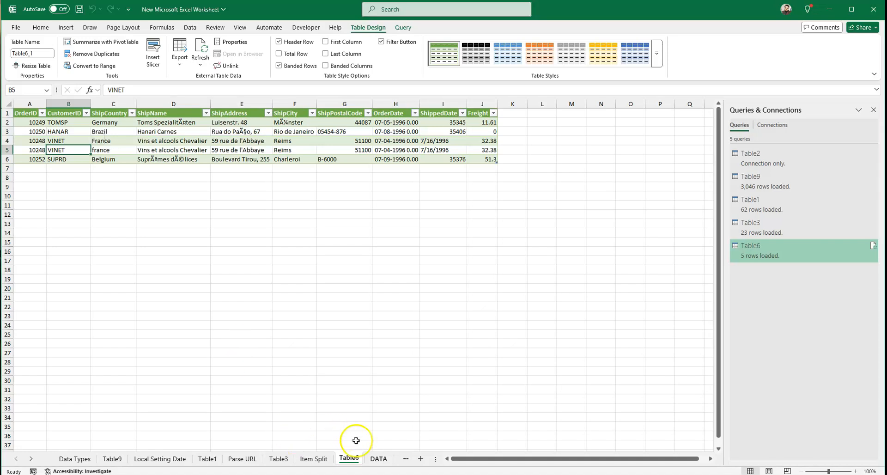
Load the monthly product table from the Unpivot worksheet into the Power Query editor.
click(378, 458)
click(404, 458)
click(377, 457)
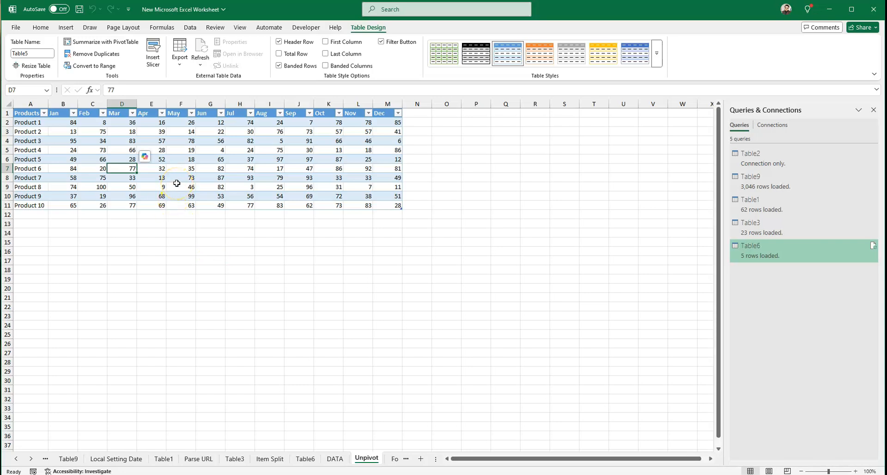
click(190, 27)
click(51, 66)
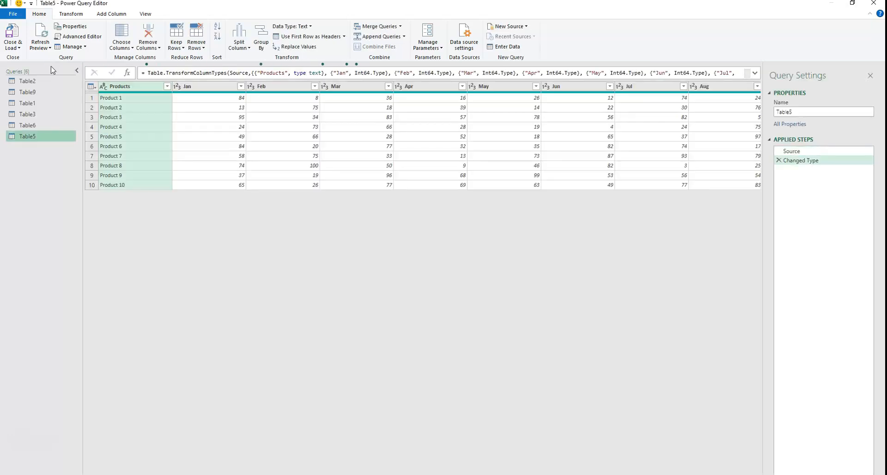
Unpivot the Jan through Dec columns and load the query to a new worksheet.
click(186, 87)
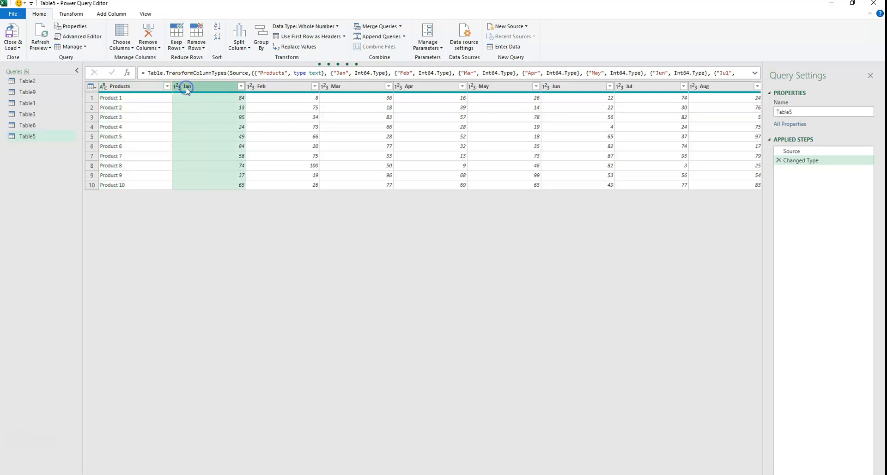
key(shift+Right)
key(shift+Right)
key(shift+Right)
key(shift+Right)
key(shift+Right)
key(shift+Right)
key(shift+Right)
key(shift+Right)
key(shift+Right)
key(shift+Right)
key(shift+Right)
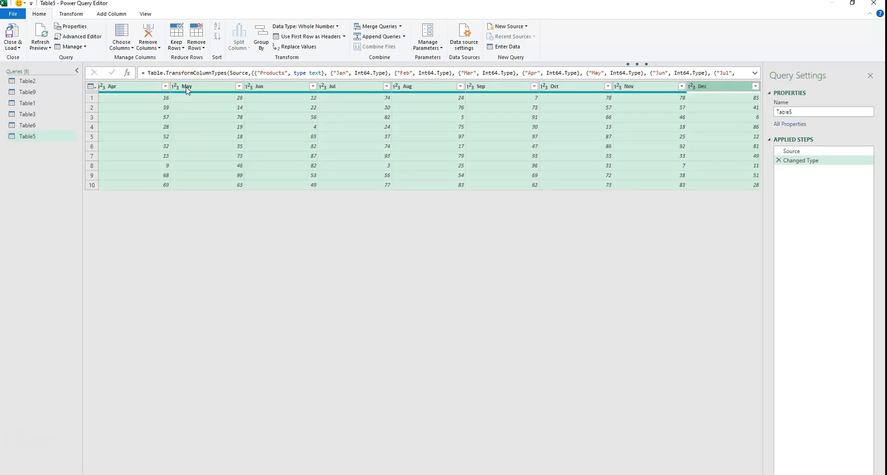
click(74, 15)
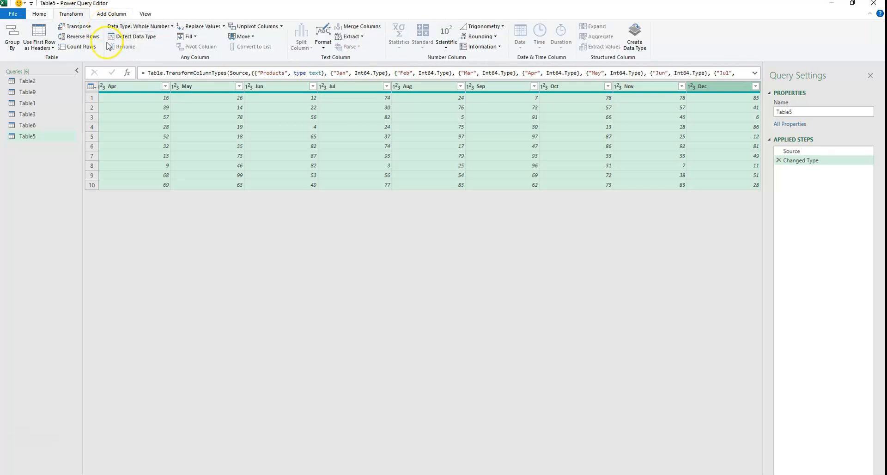
click(245, 27)
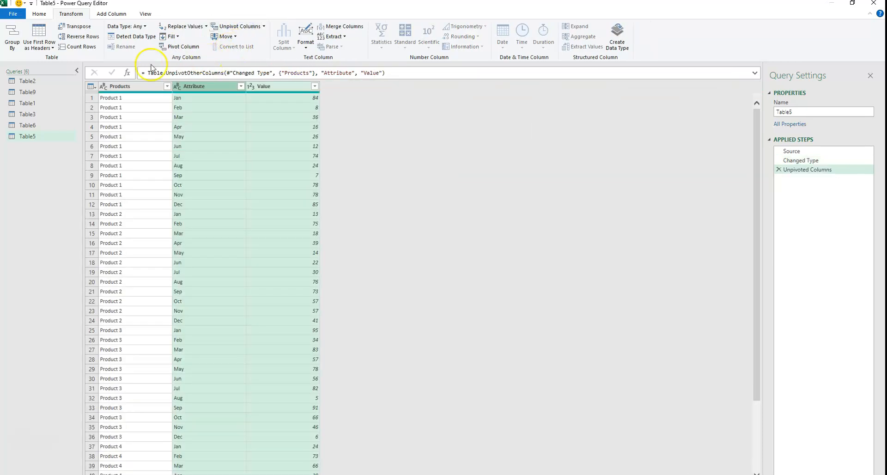
click(40, 14)
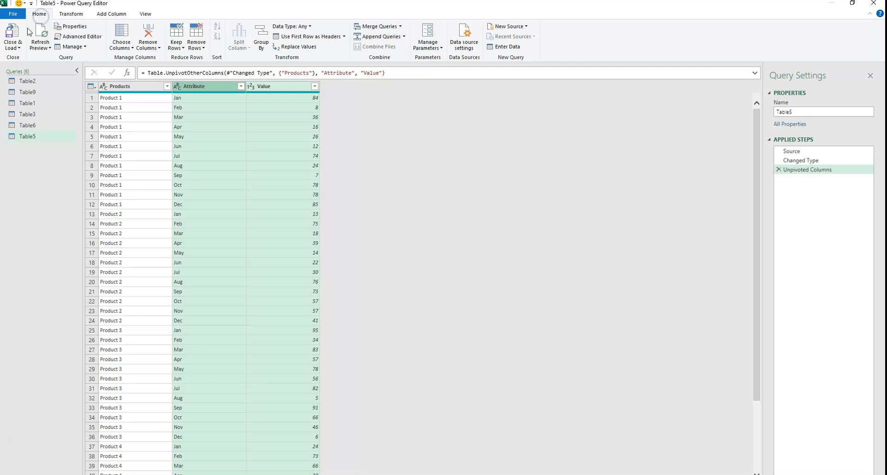
click(13, 33)
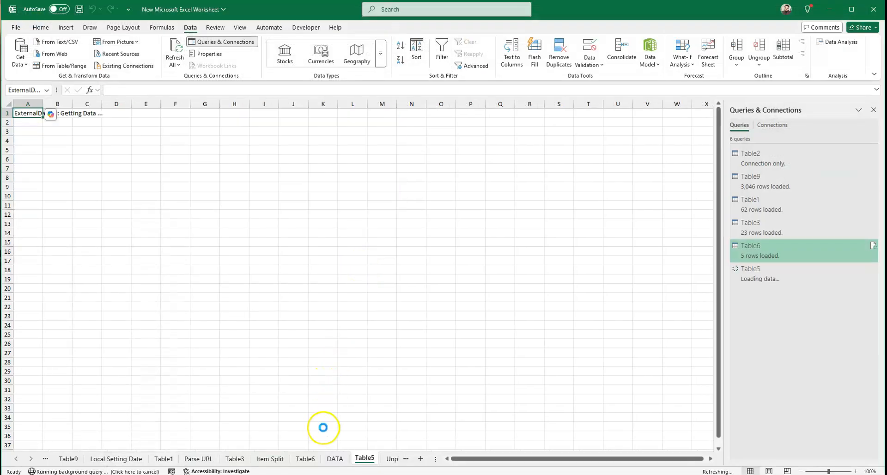
Load the Date, Customer and Total table from the Formatting Date and Numbers worksheet into the Power Query editor.
click(393, 460)
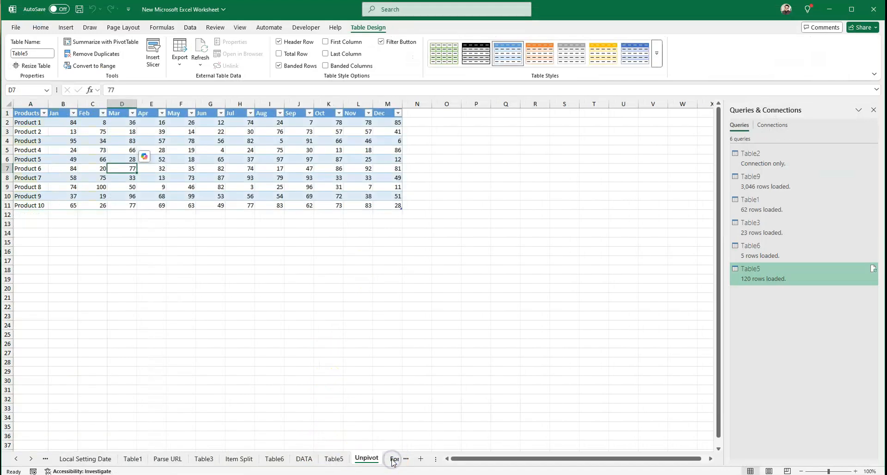
click(398, 459)
click(147, 205)
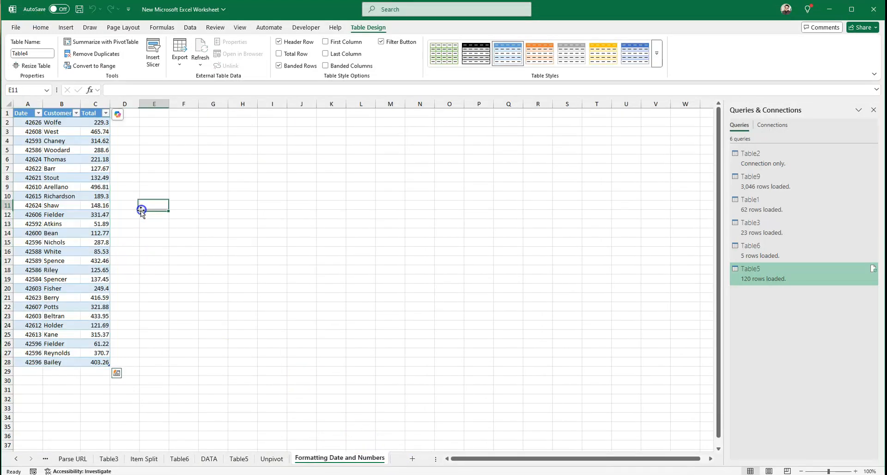
click(60, 141)
click(34, 123)
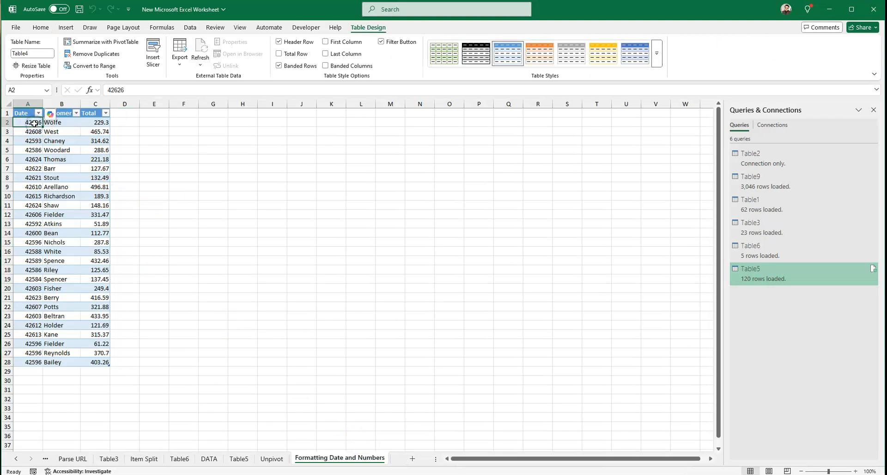
click(94, 168)
click(34, 124)
click(190, 28)
click(70, 67)
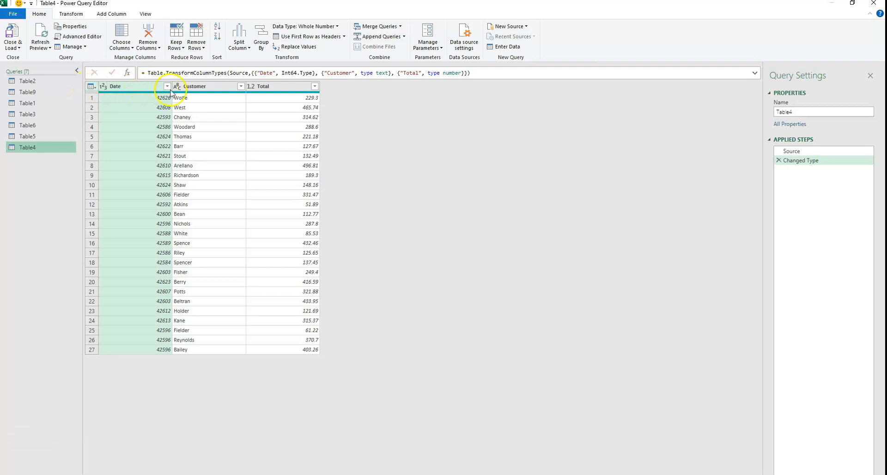
Change the Date column's type to Date, replacing the current conversion, and load the query to a new worksheet.
click(104, 86)
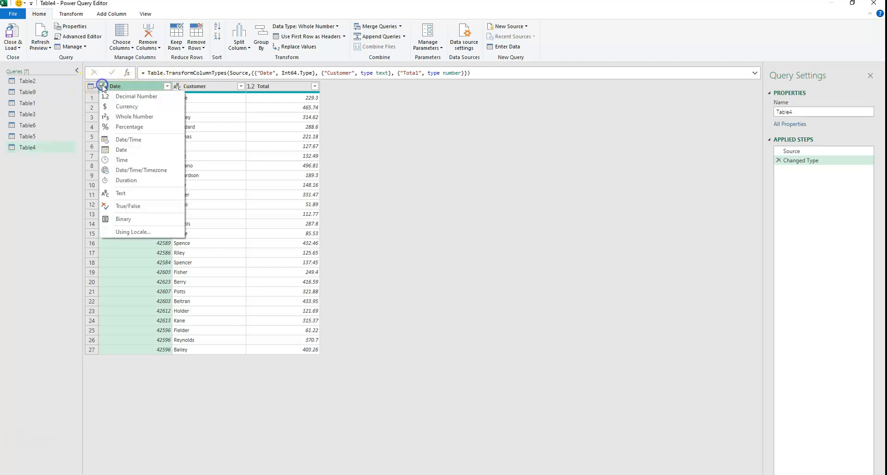
click(134, 149)
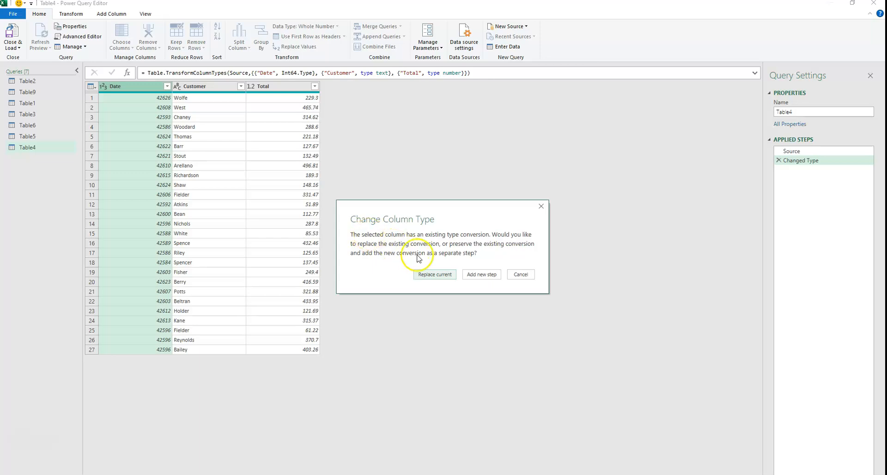
click(434, 274)
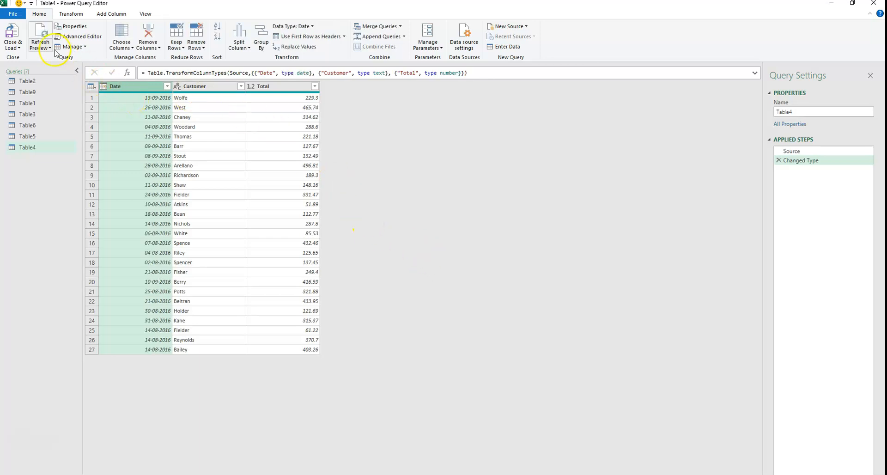
click(12, 35)
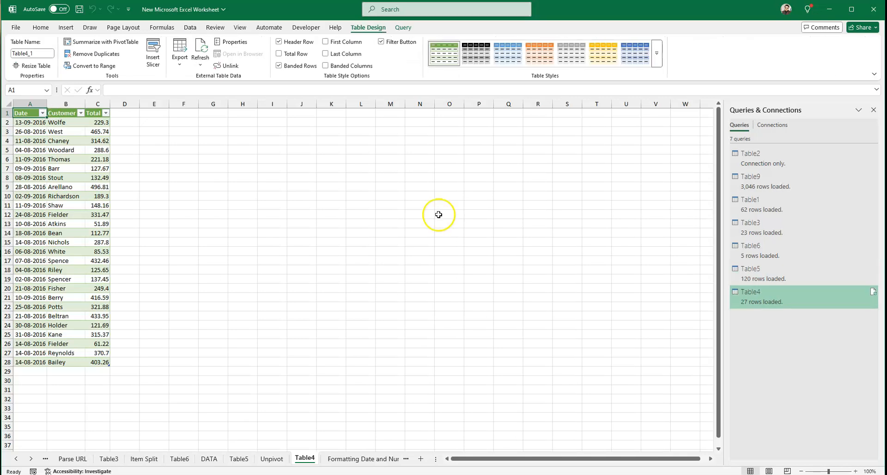
click(204, 326)
click(377, 323)
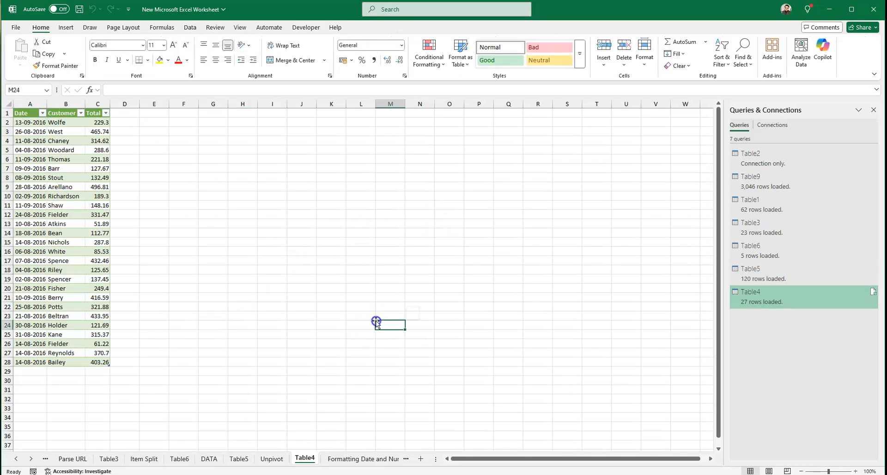